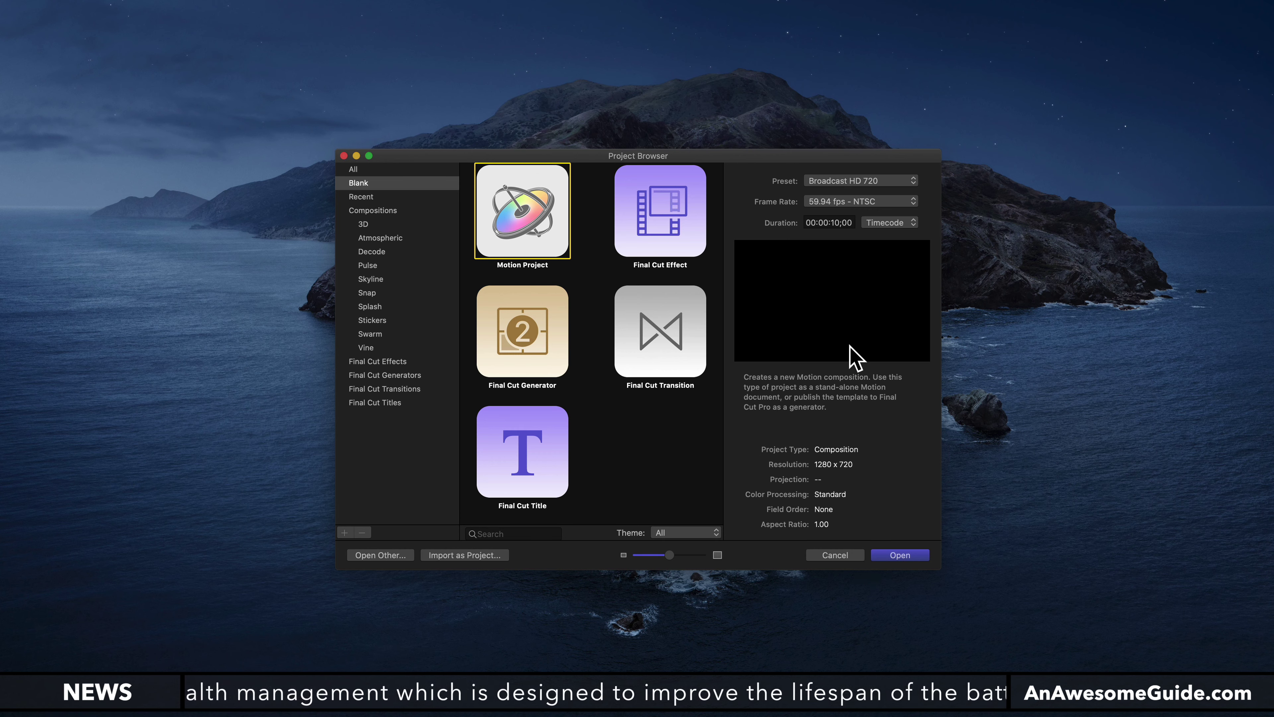
Set up a blank Broadcast HD 1080 Motion project at 29.97 fps with a 10-second duration.
click(848, 182)
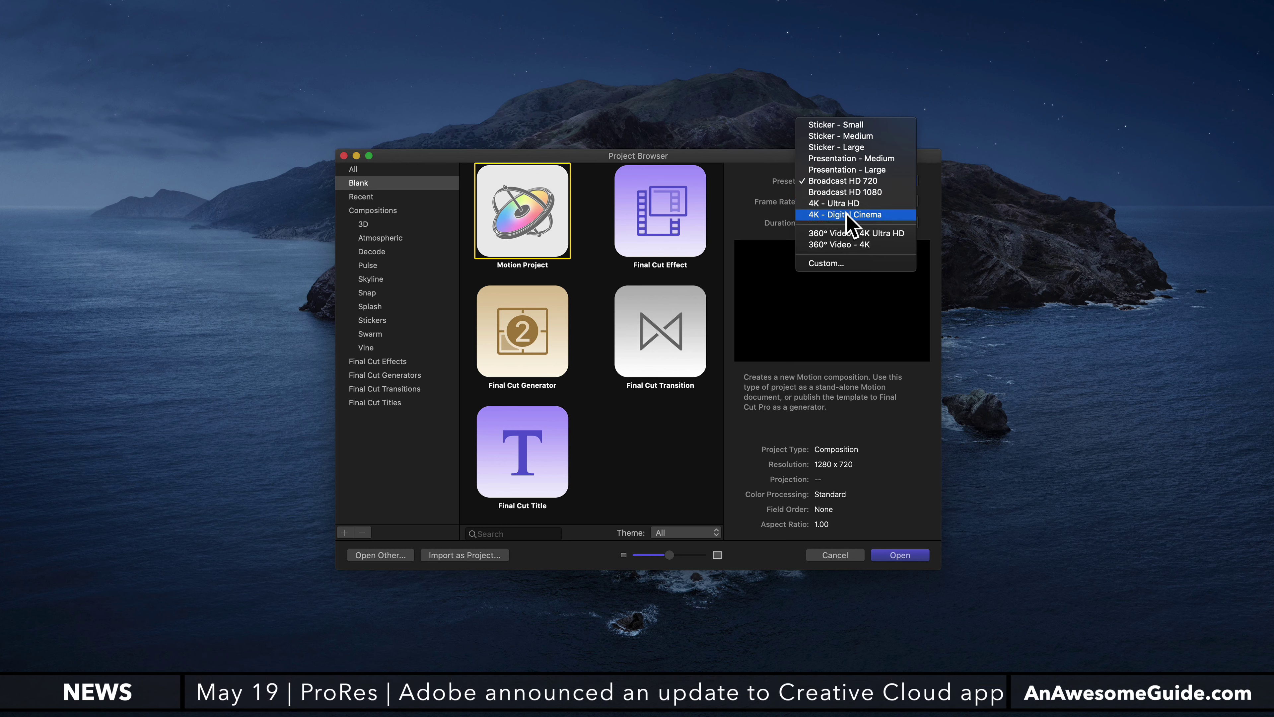
click(872, 193)
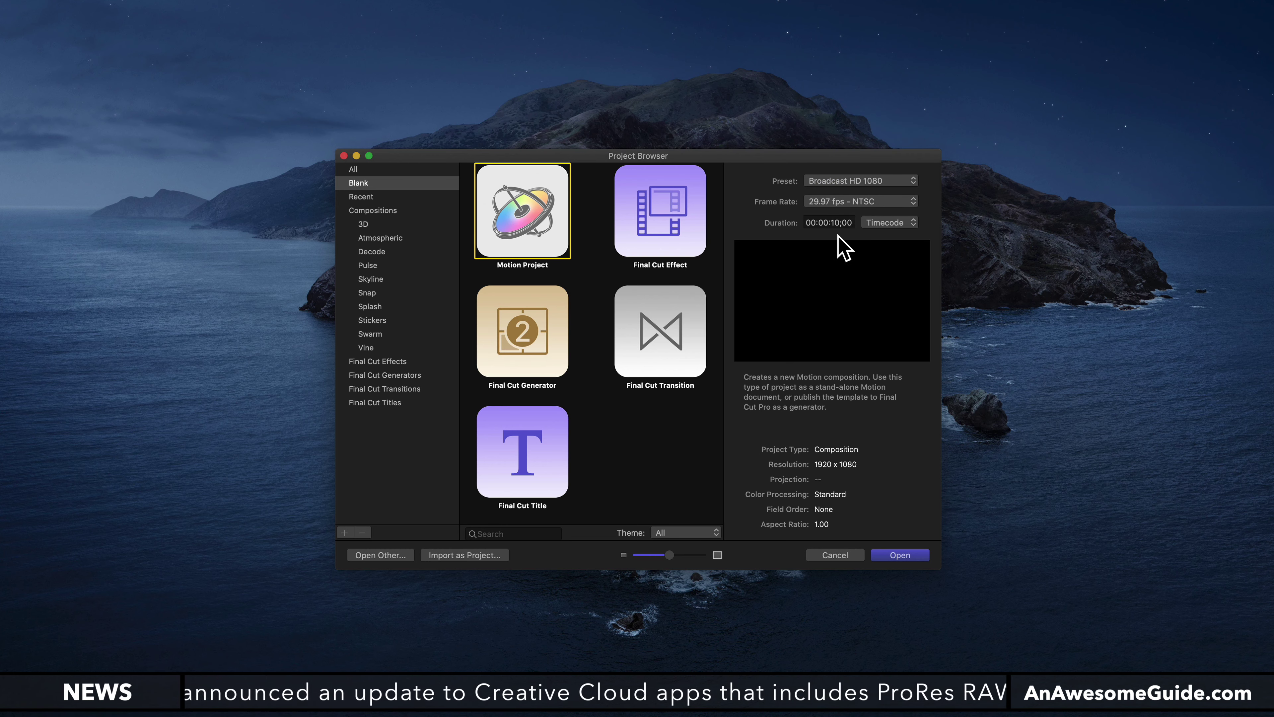
click(807, 222)
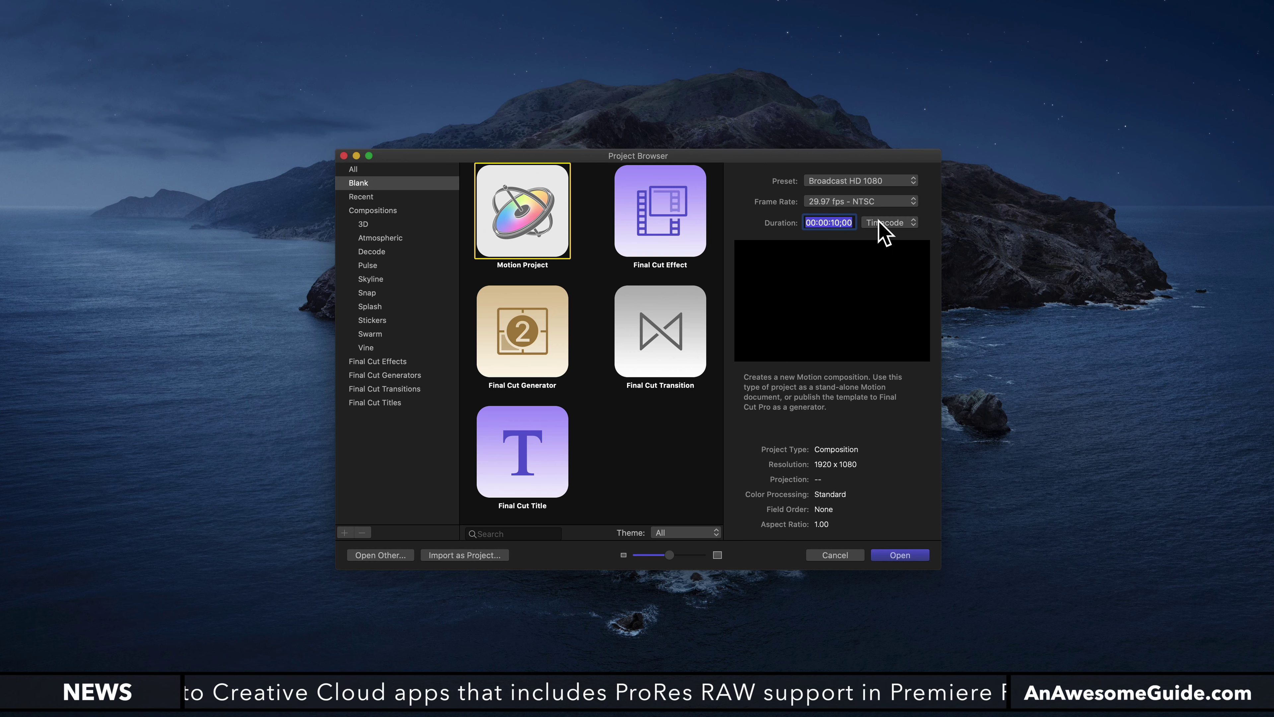
Create the project, hide the layers and media pane, and show the Inspector instead of the Library.
click(892, 553)
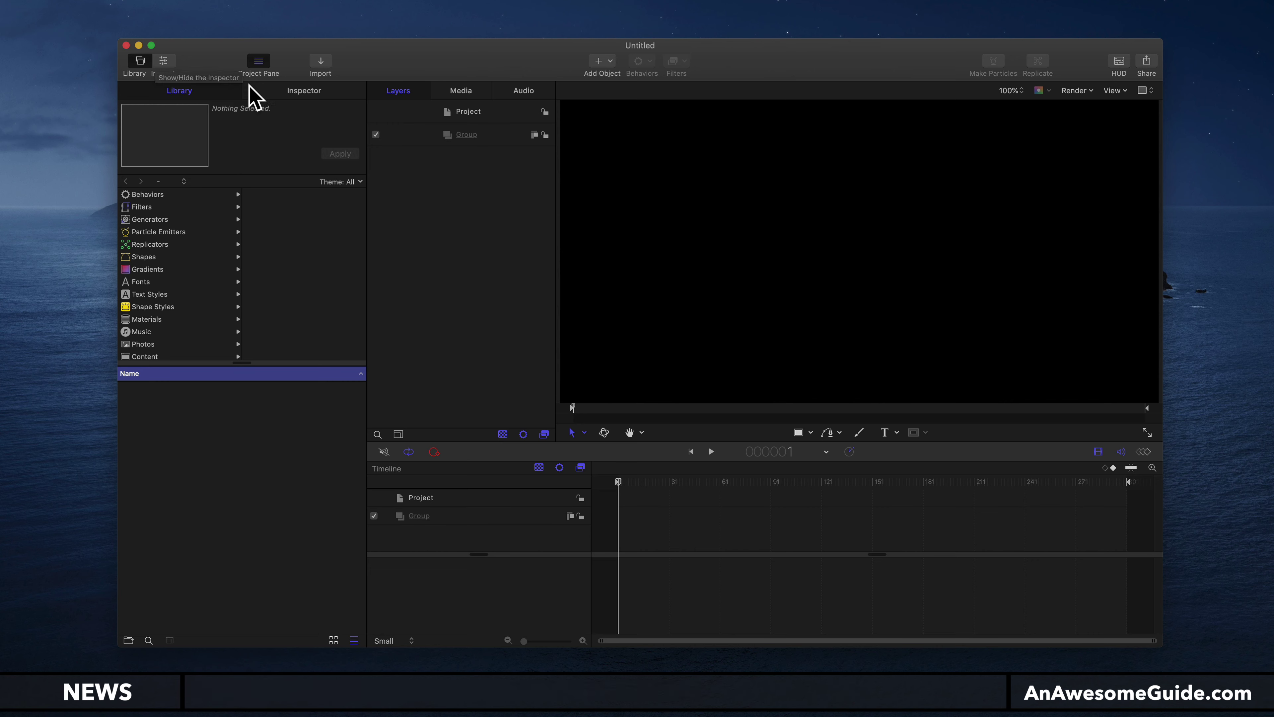
click(259, 64)
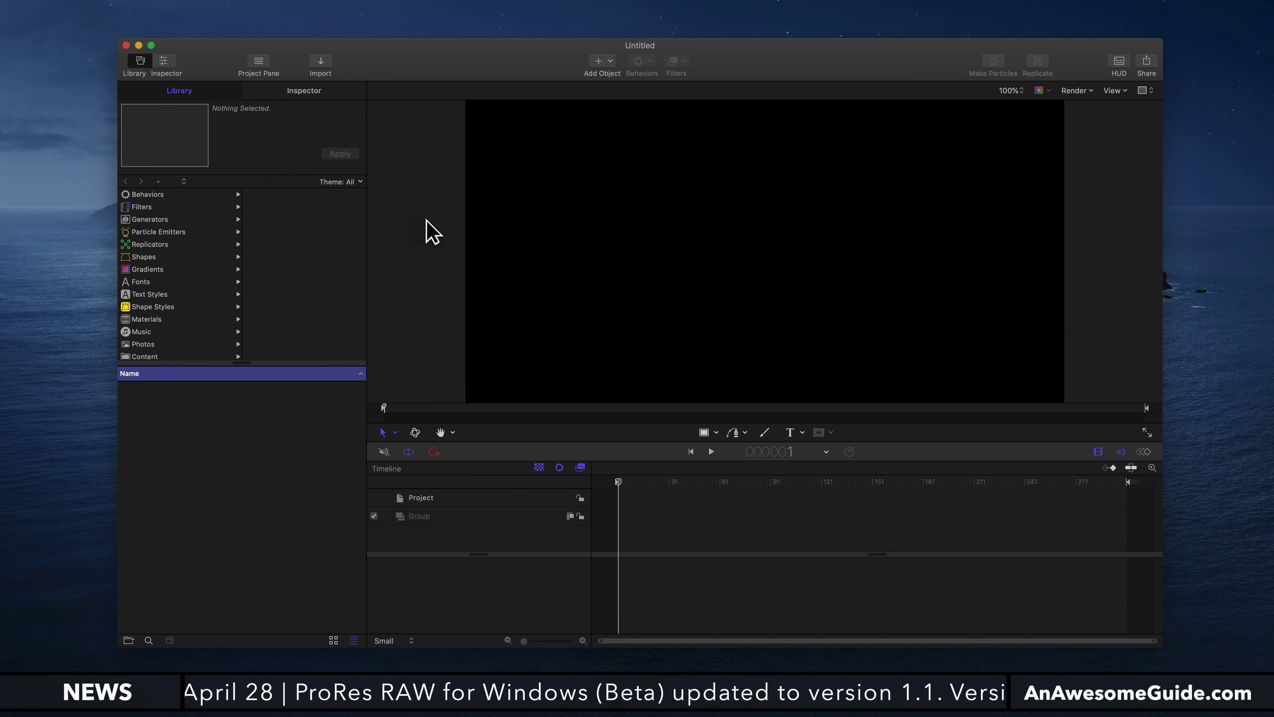
click(163, 63)
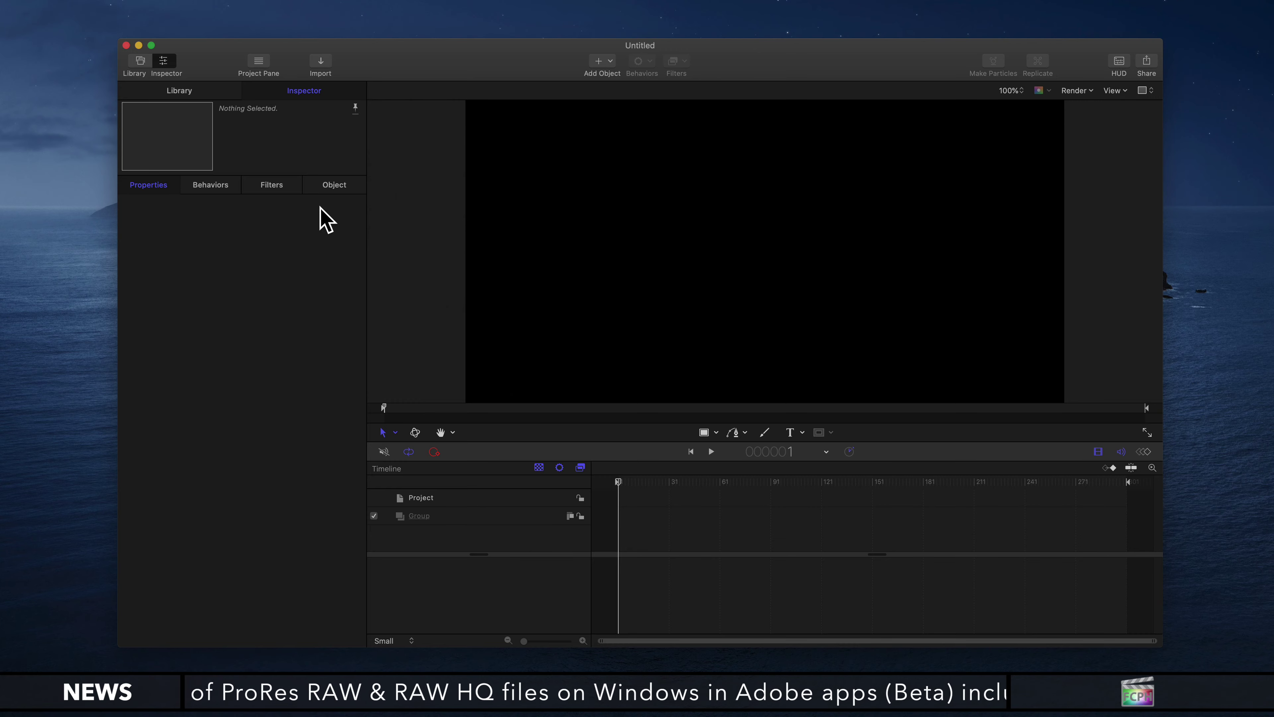
Apply a window layout, bring back the Layers pane, and enlarge the project window.
click(287, 6)
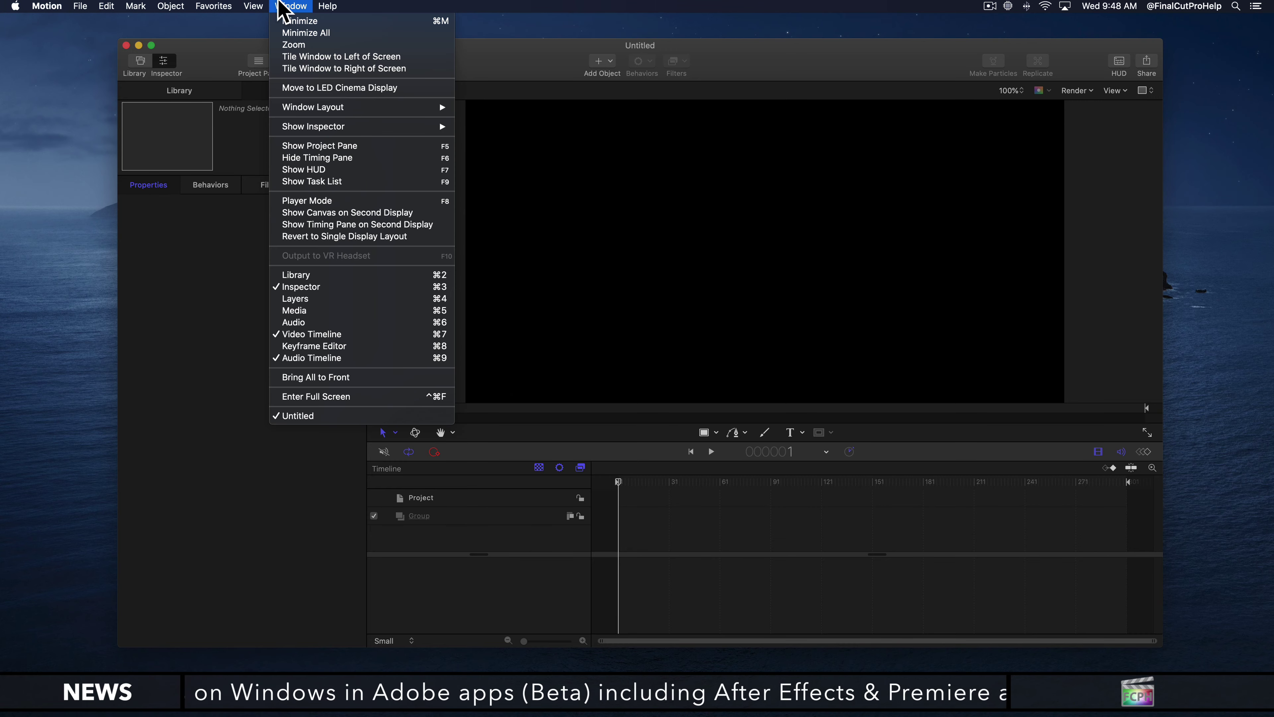
mouse_move(307, 109)
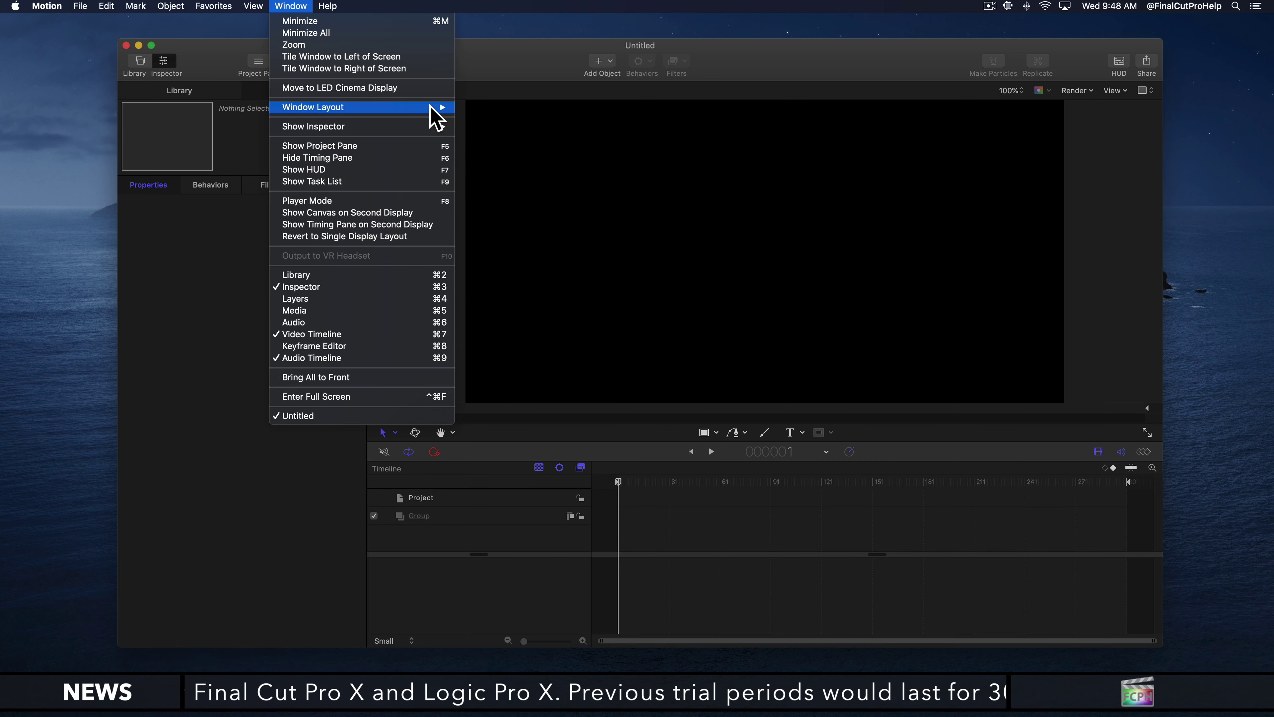
click(512, 48)
click(257, 62)
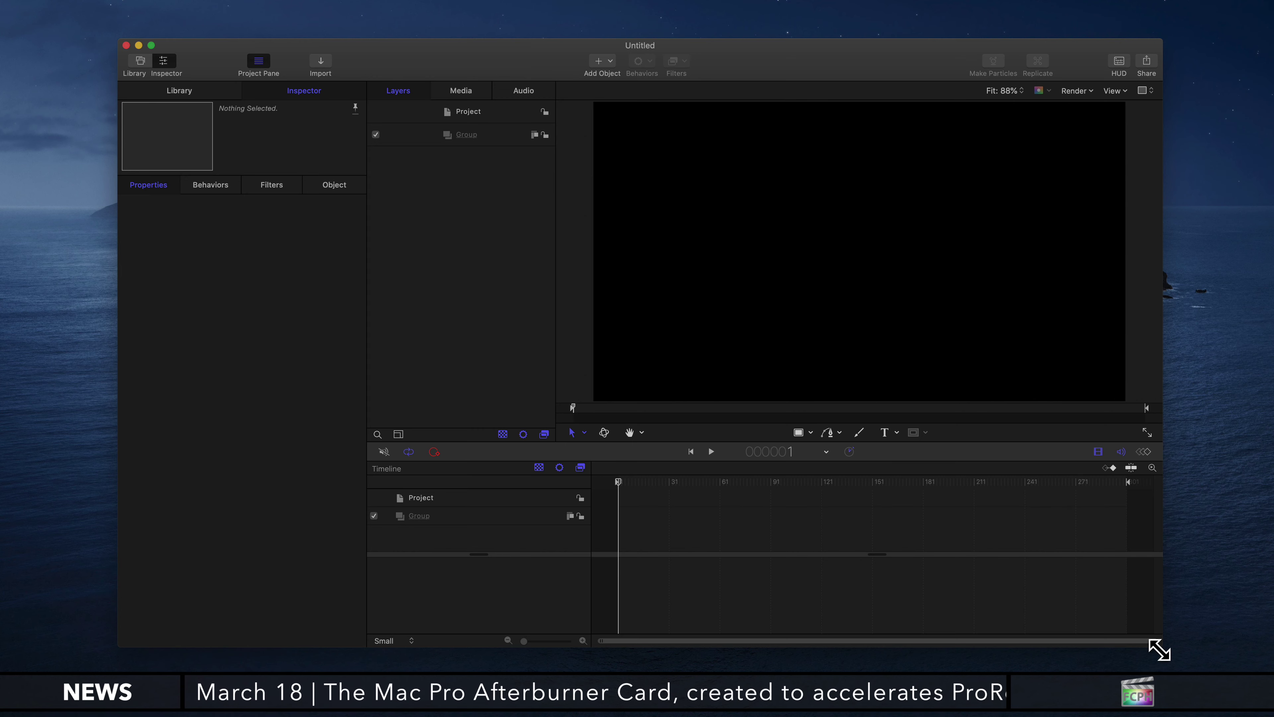
drag(1159, 650, 1204, 663)
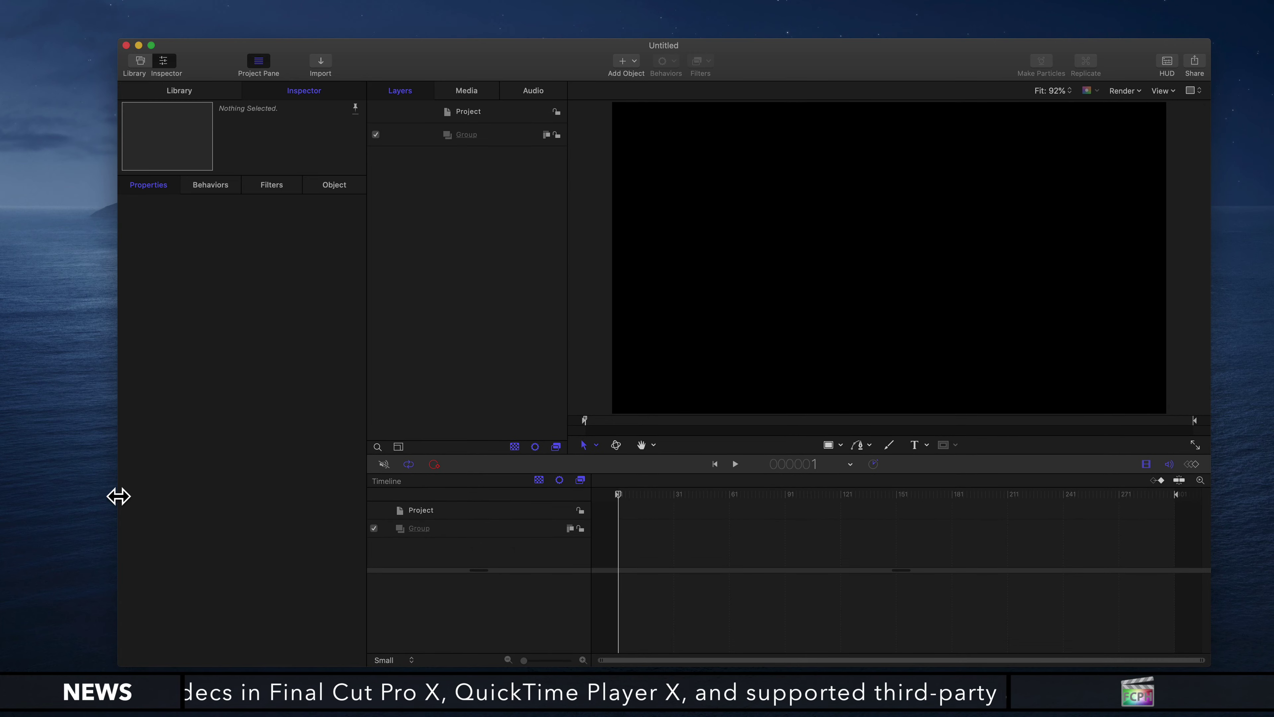
drag(119, 495, 79, 486)
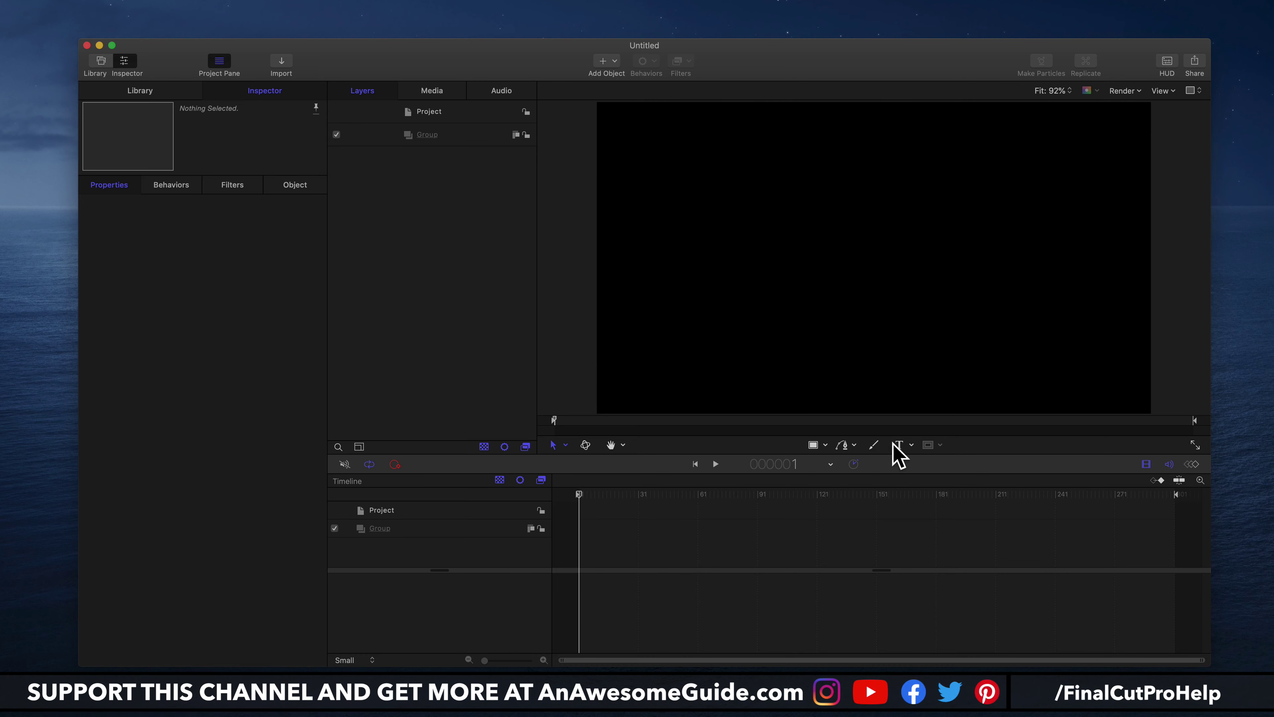
Draw a diagonal straight line near the canvas centre with the Line tool.
click(815, 446)
click(824, 445)
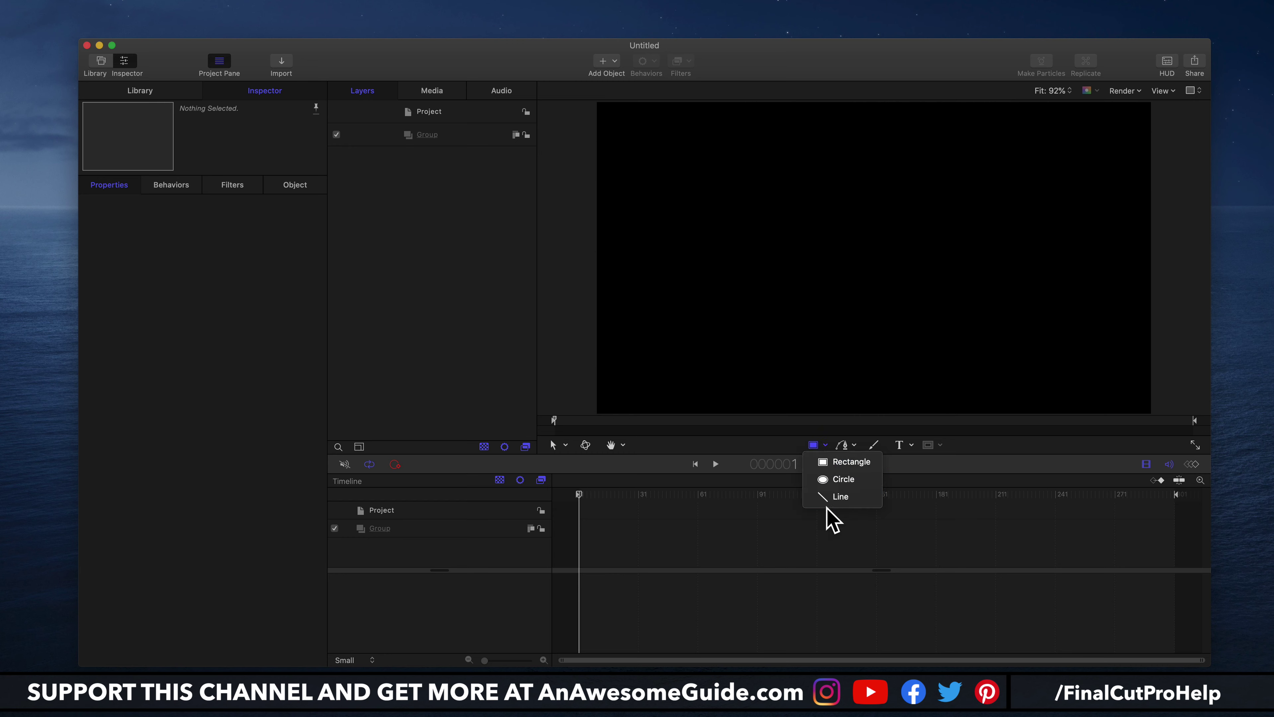
click(834, 496)
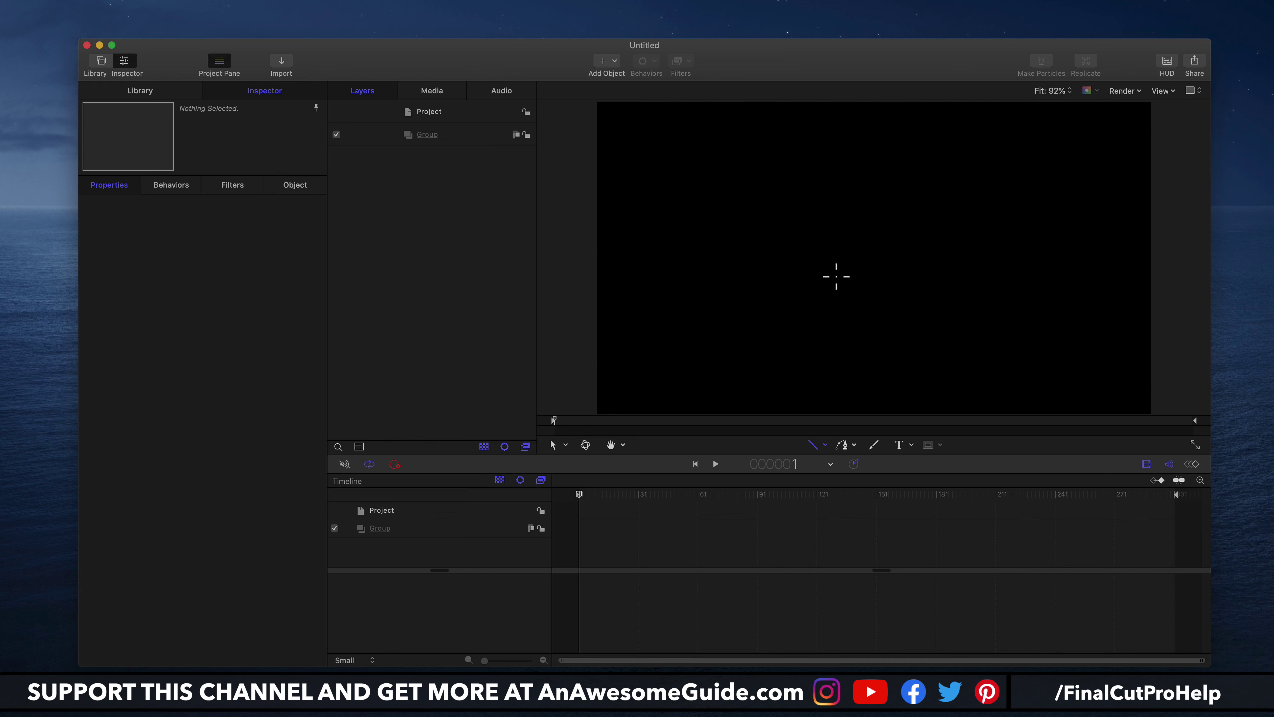
mouse_move(880, 250)
mouse_down()
mouse_move(936, 185)
mouse_move(924, 227)
mouse_move(920, 201)
mouse_up()
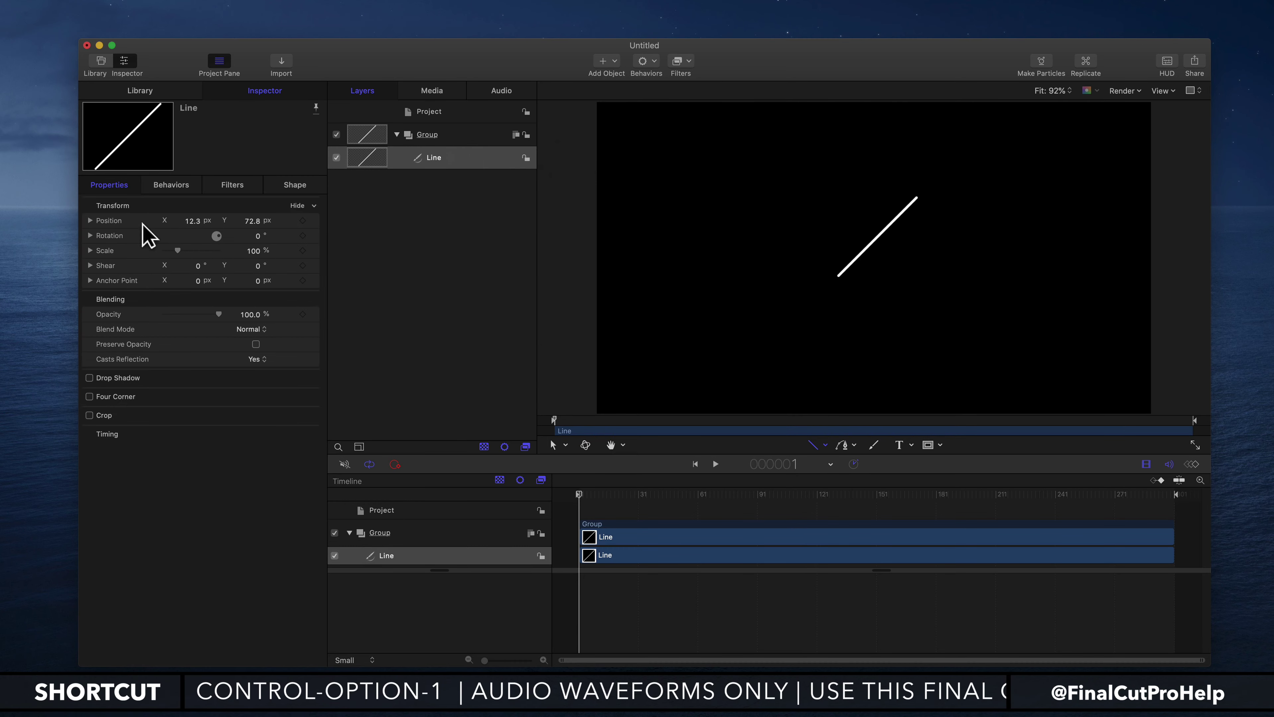
Give the line an arrow start cap, width 25, arrow length 438% and arrow width 368%.
click(300, 187)
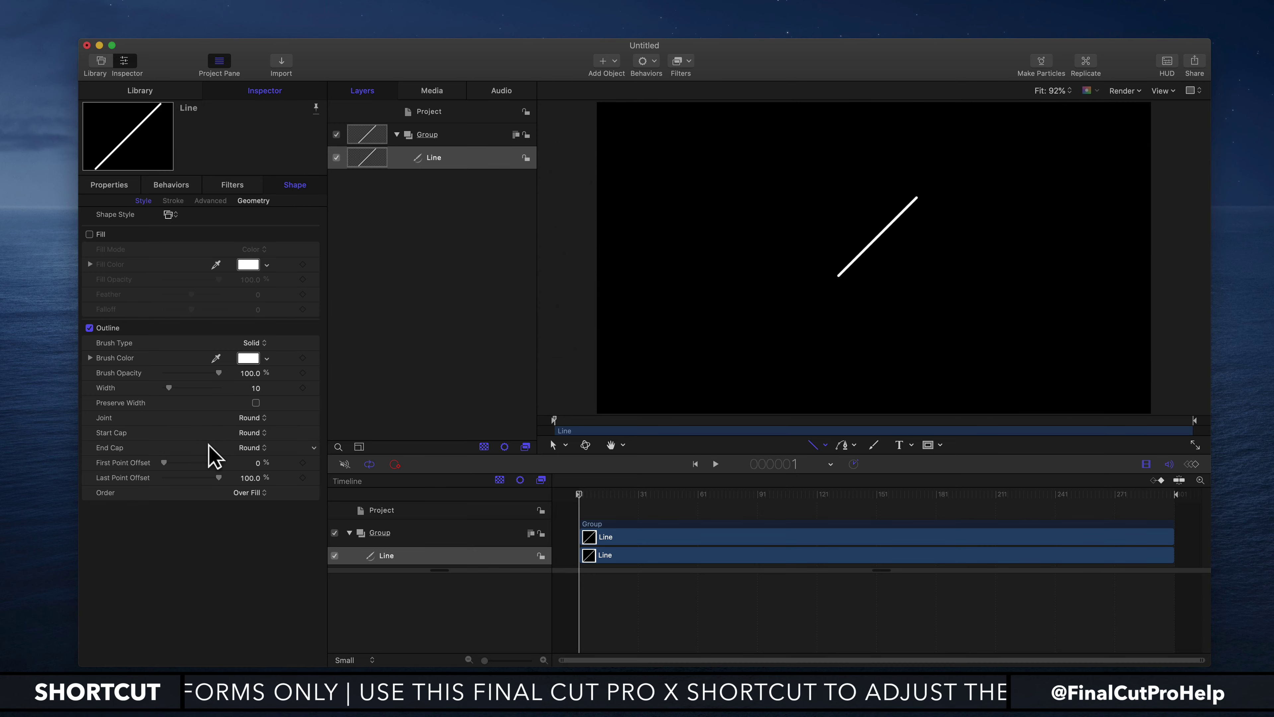
click(250, 447)
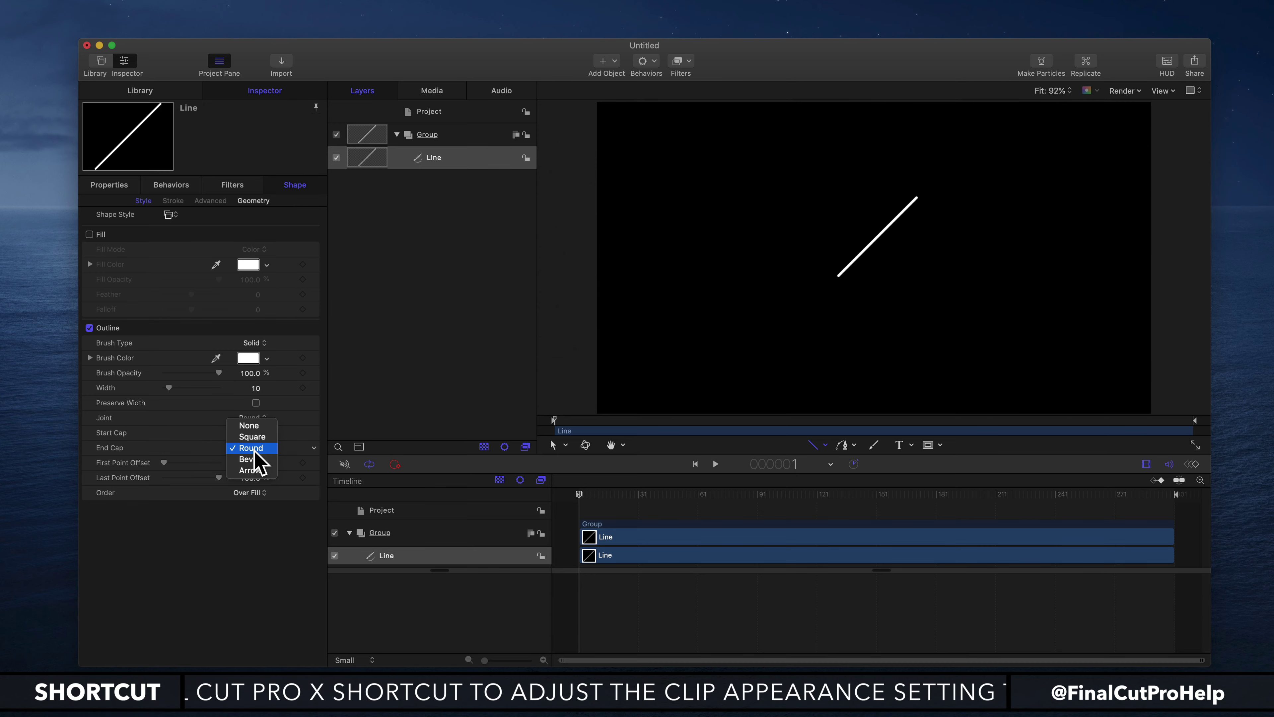
click(257, 477)
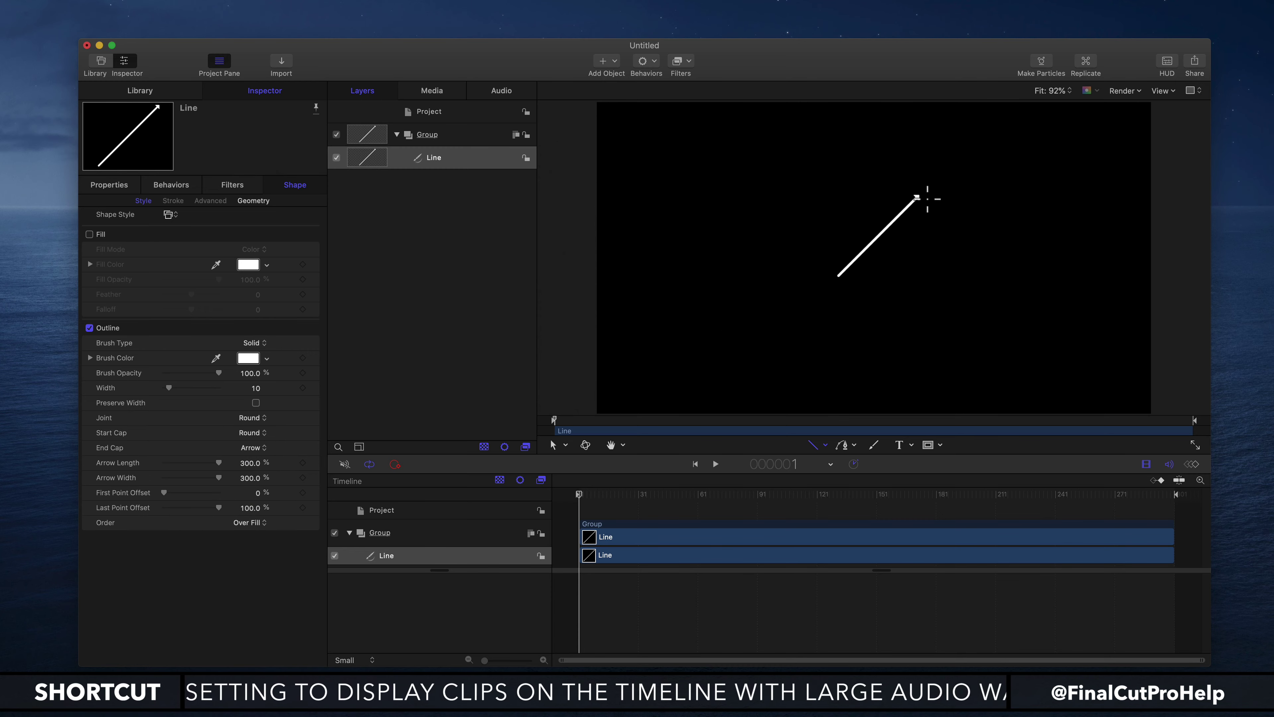
click(251, 448)
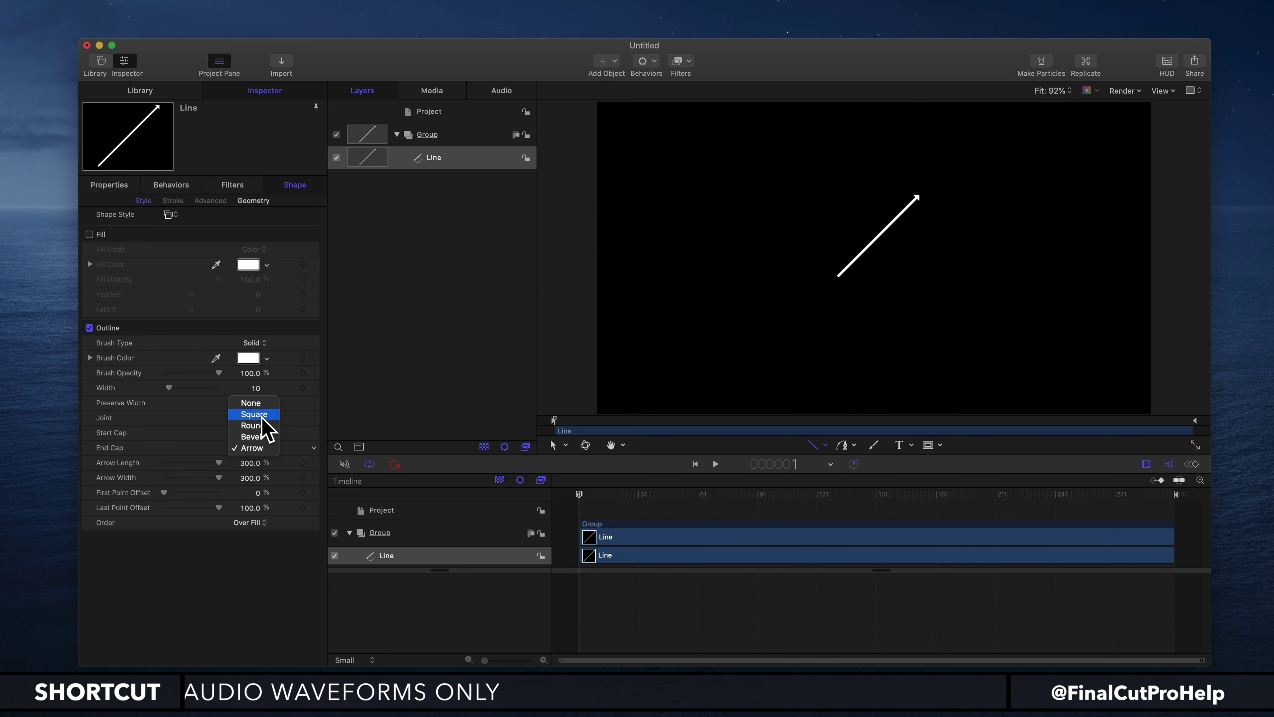
click(259, 425)
click(257, 433)
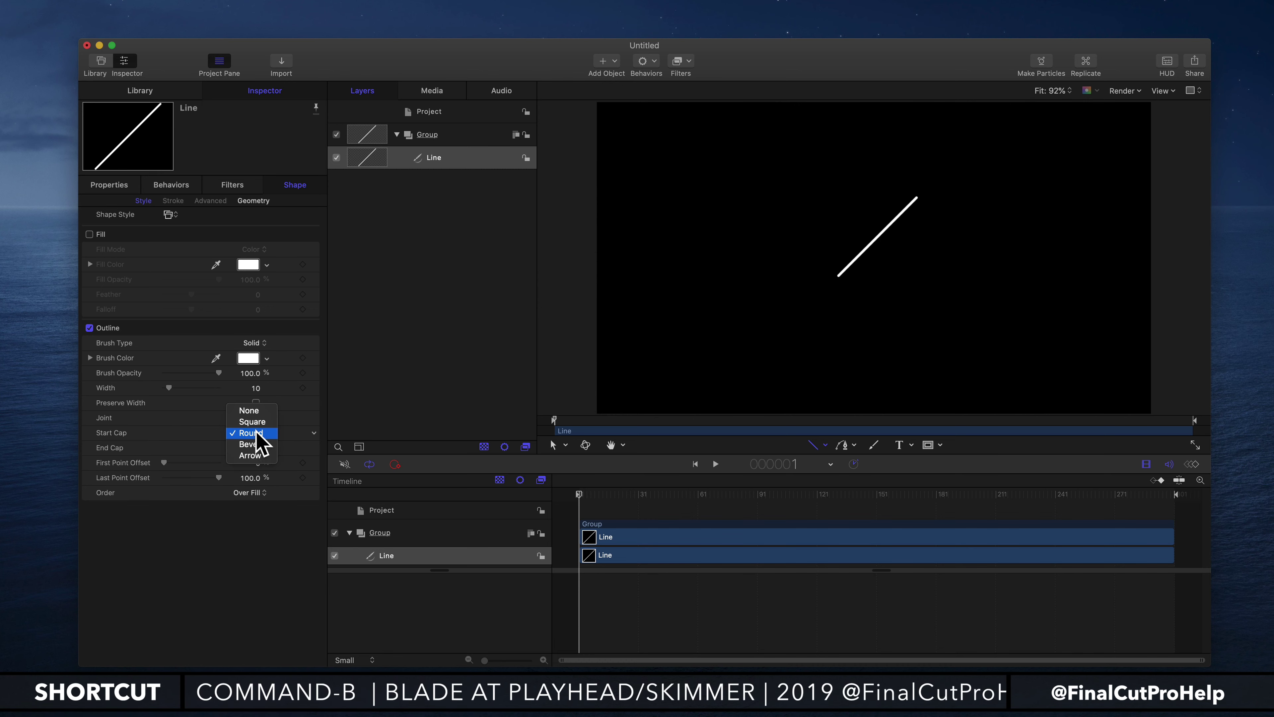
click(253, 455)
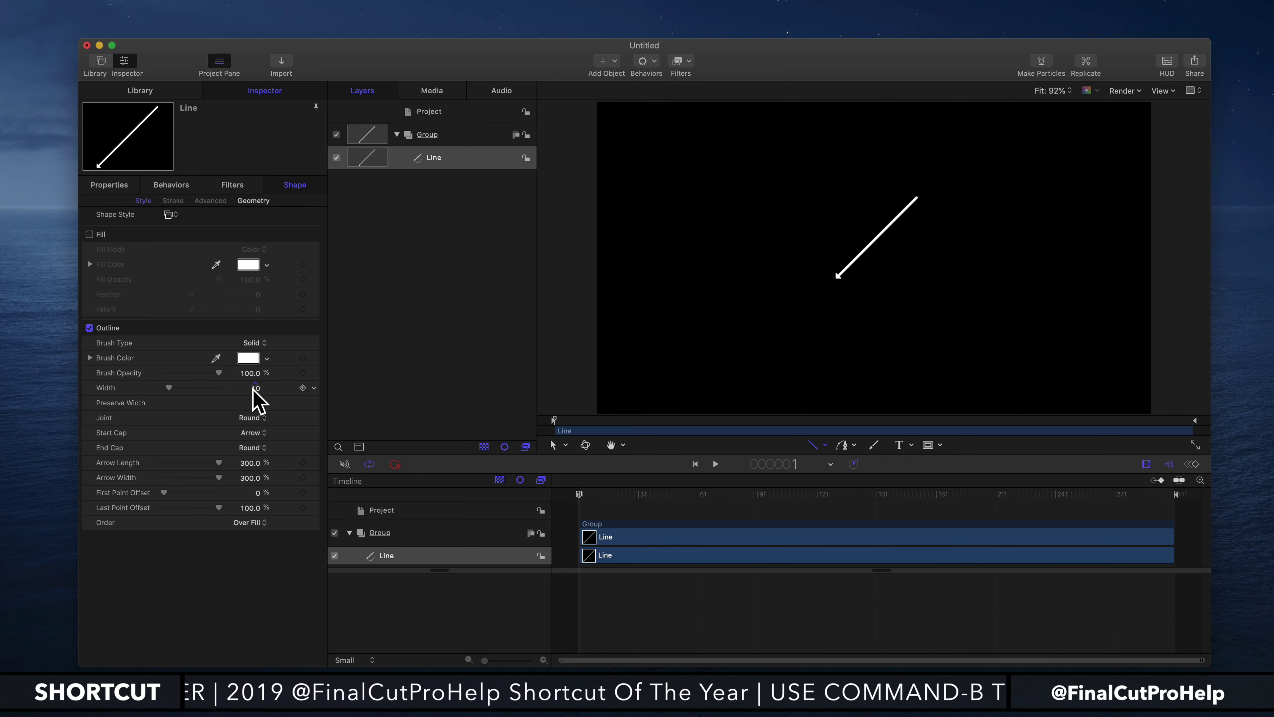
drag(255, 388, 264, 387)
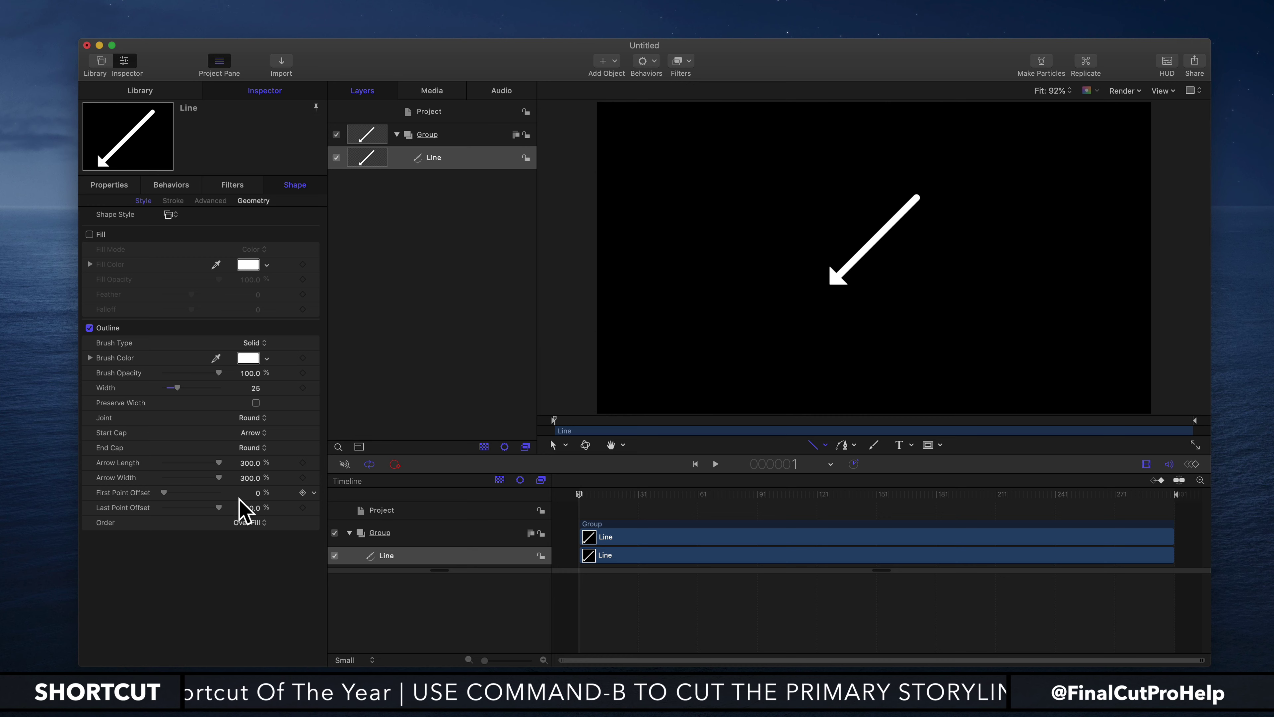
mouse_move(248, 463)
mouse_down()
mouse_move(266, 462)
mouse_move(249, 478)
mouse_up()
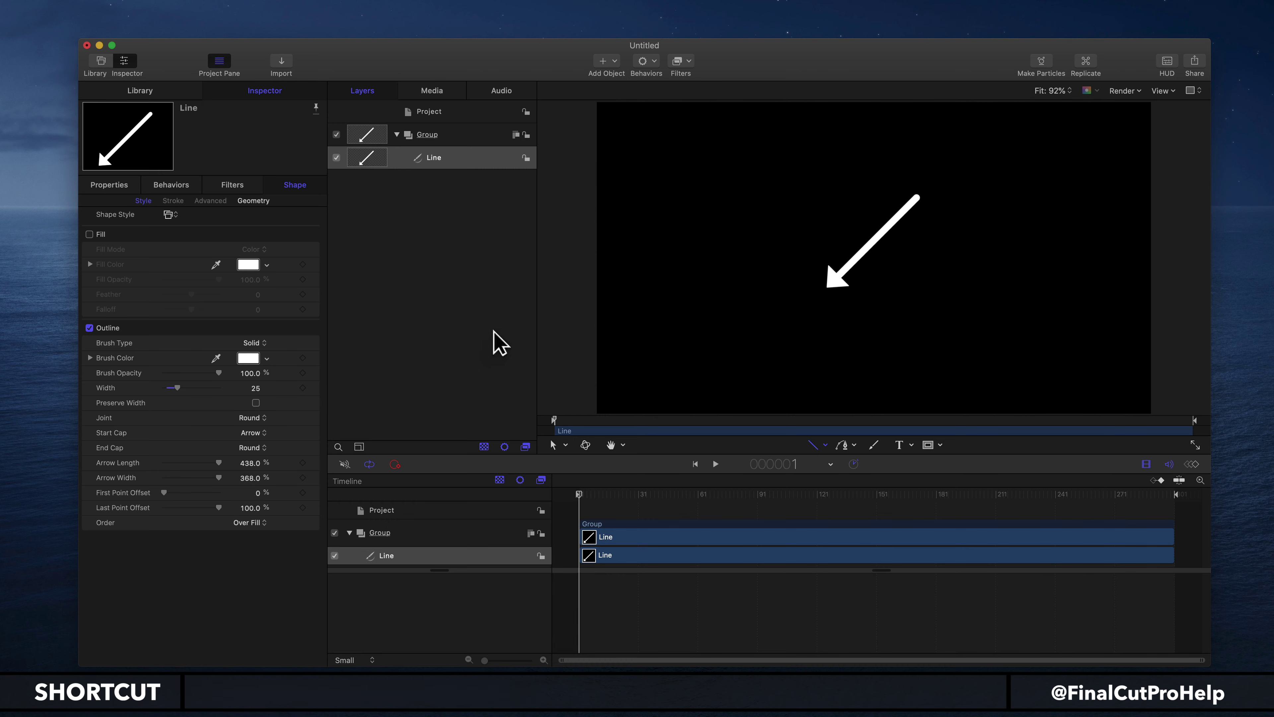
Add a text layer reading 'CALLOUT TITLE' above the arrow.
click(898, 446)
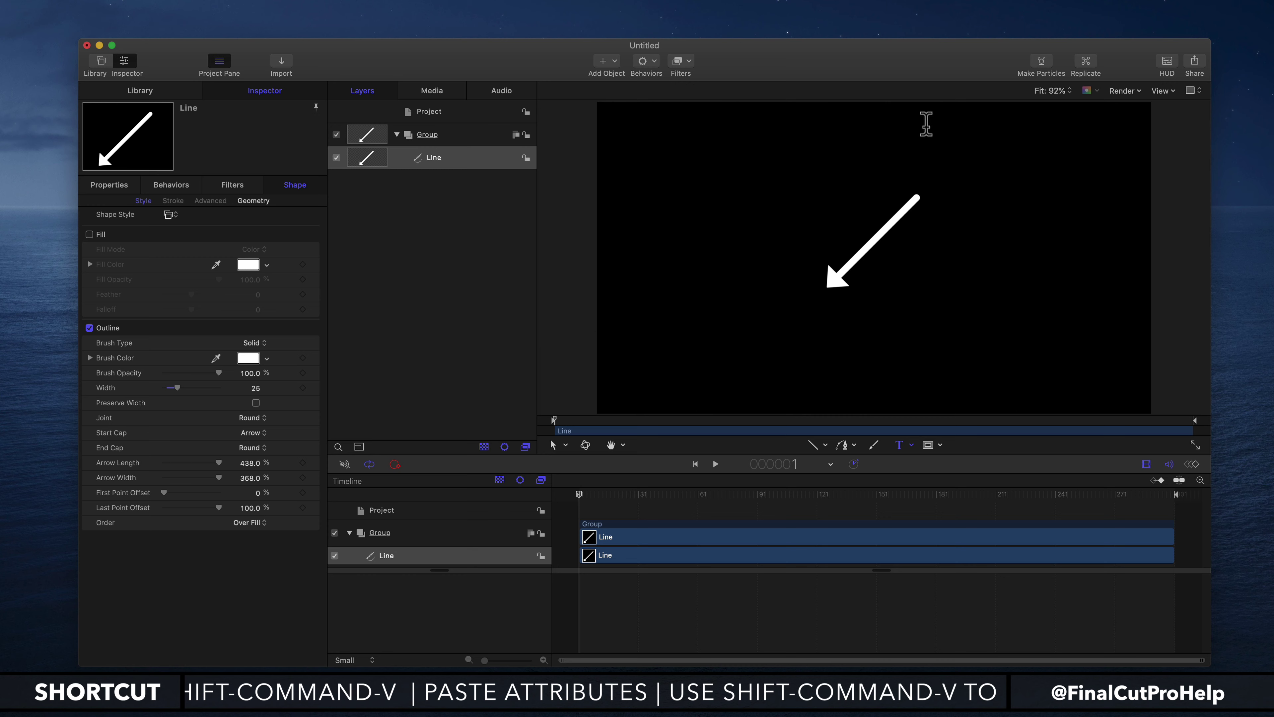
click(891, 165)
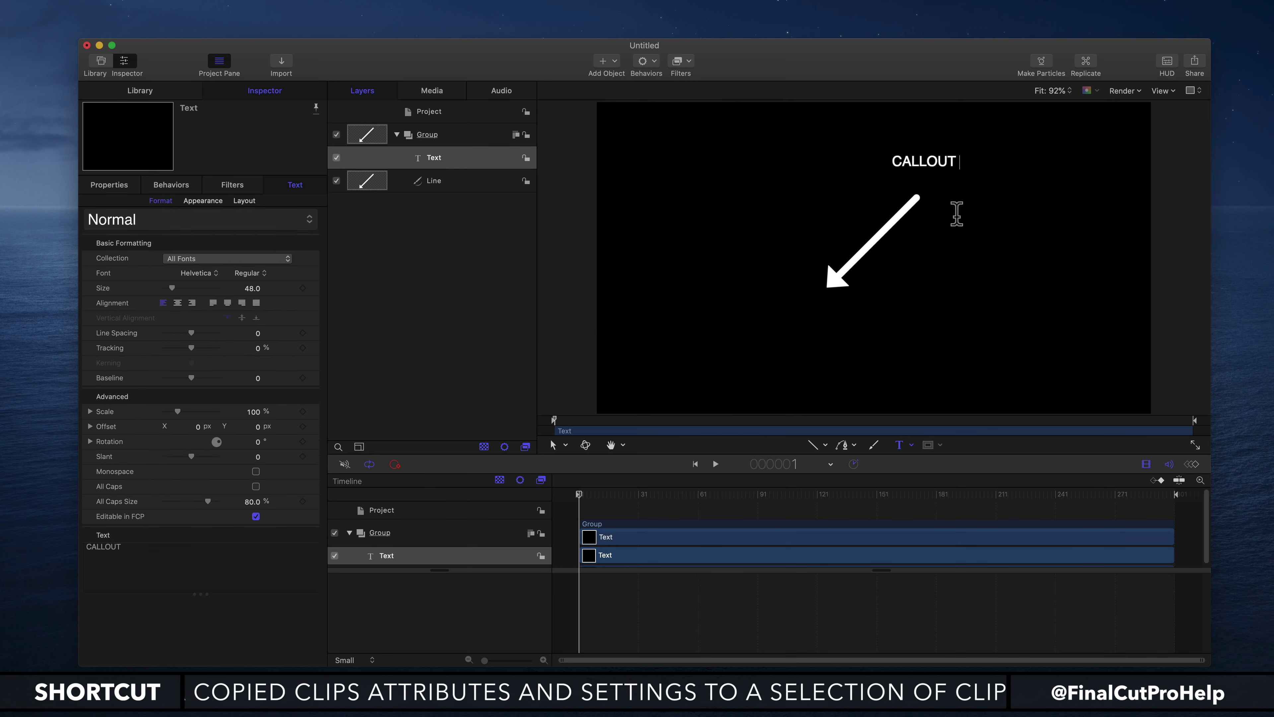
text(CALLOUT TITLE)
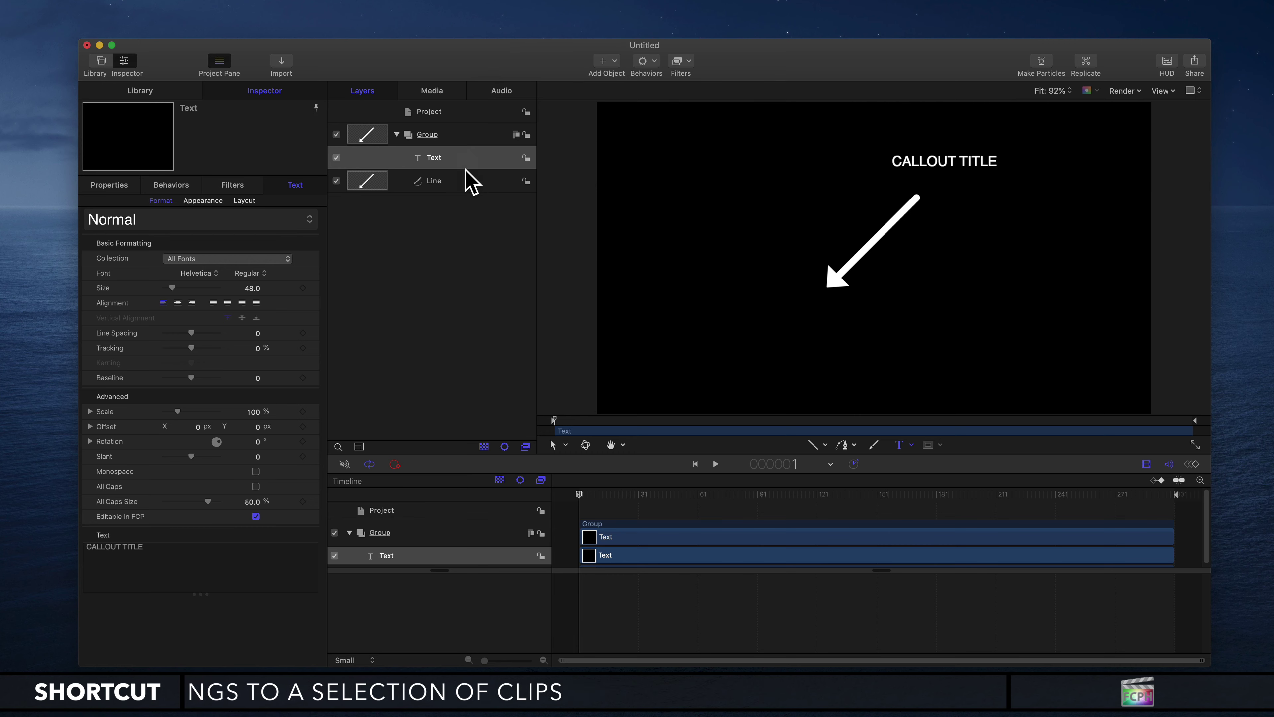
Centre-align the CALLOUT TITLE text and move it just above the arrow.
click(457, 182)
click(456, 157)
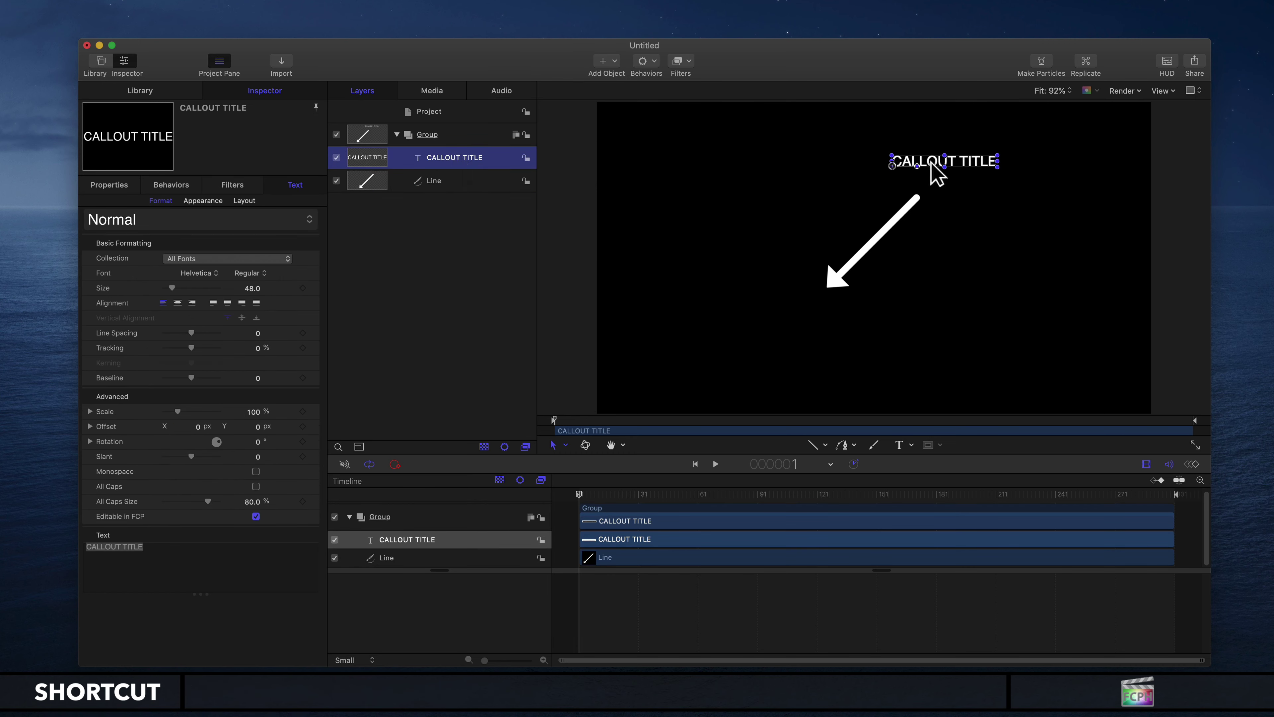
click(178, 302)
drag(899, 171, 919, 191)
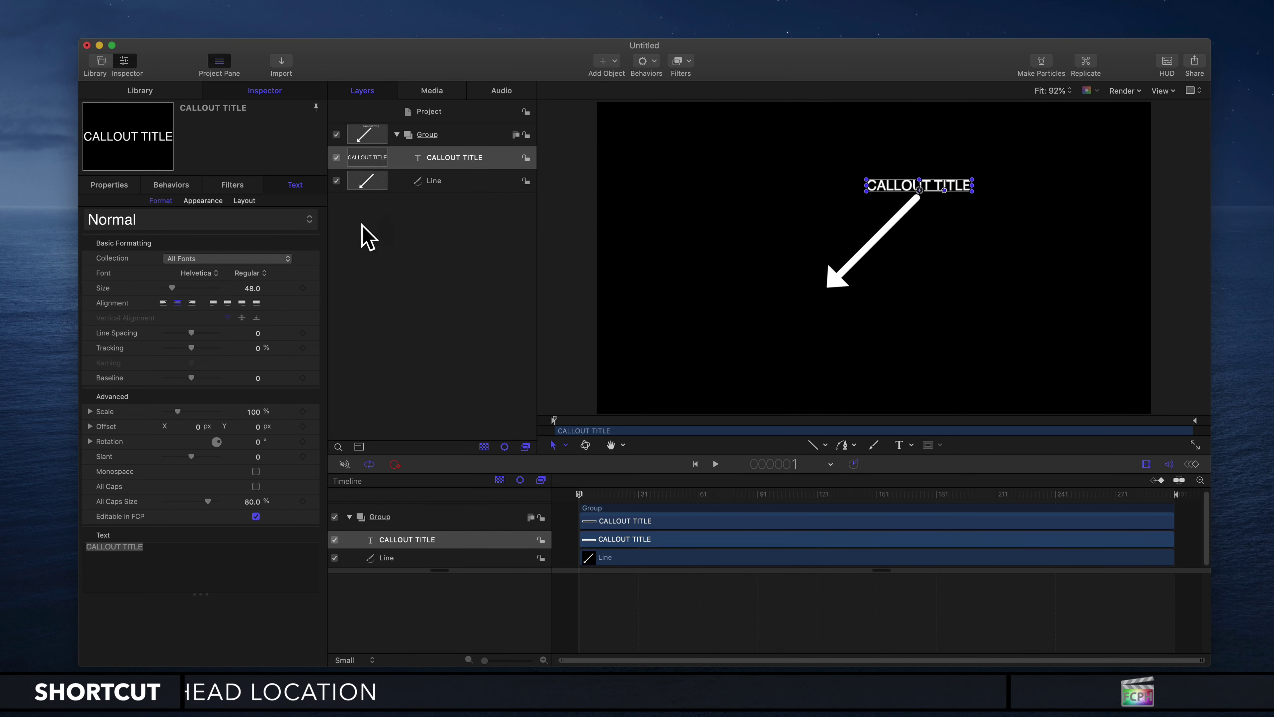
Set the title to Avenir Next at size 95.
drag(175, 293, 182, 290)
click(202, 276)
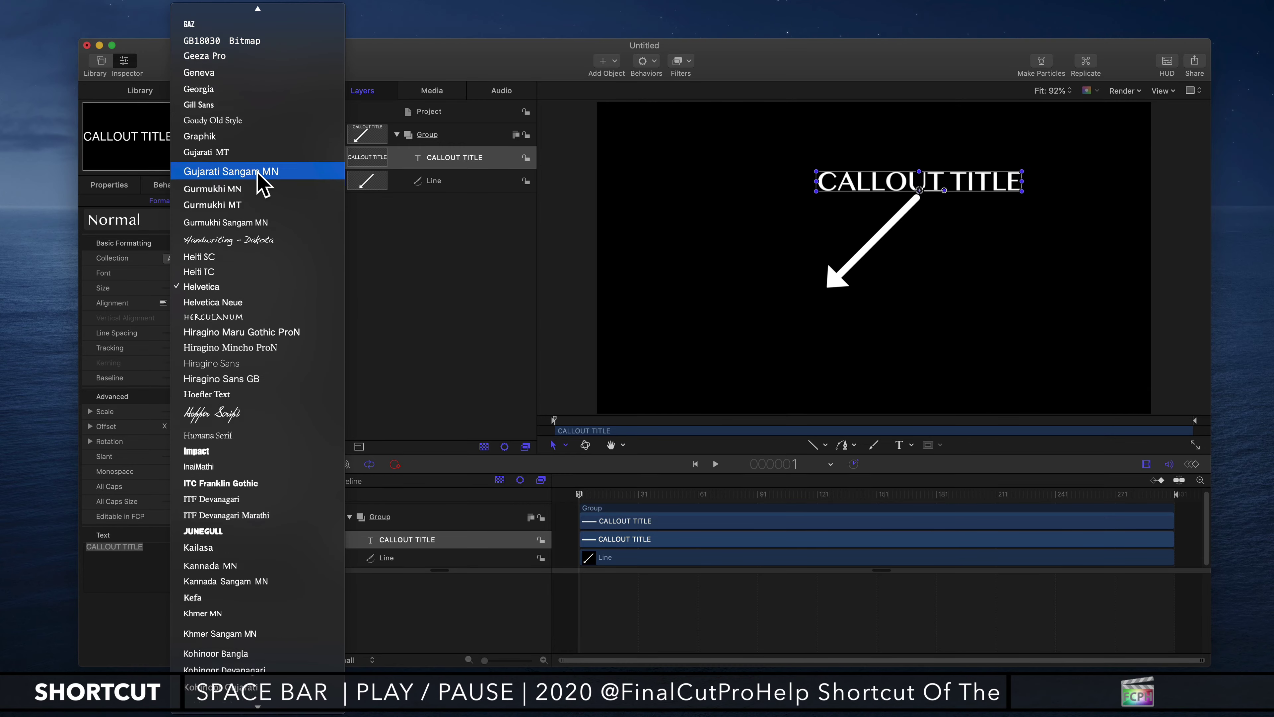
scroll(262, 178, up, 15)
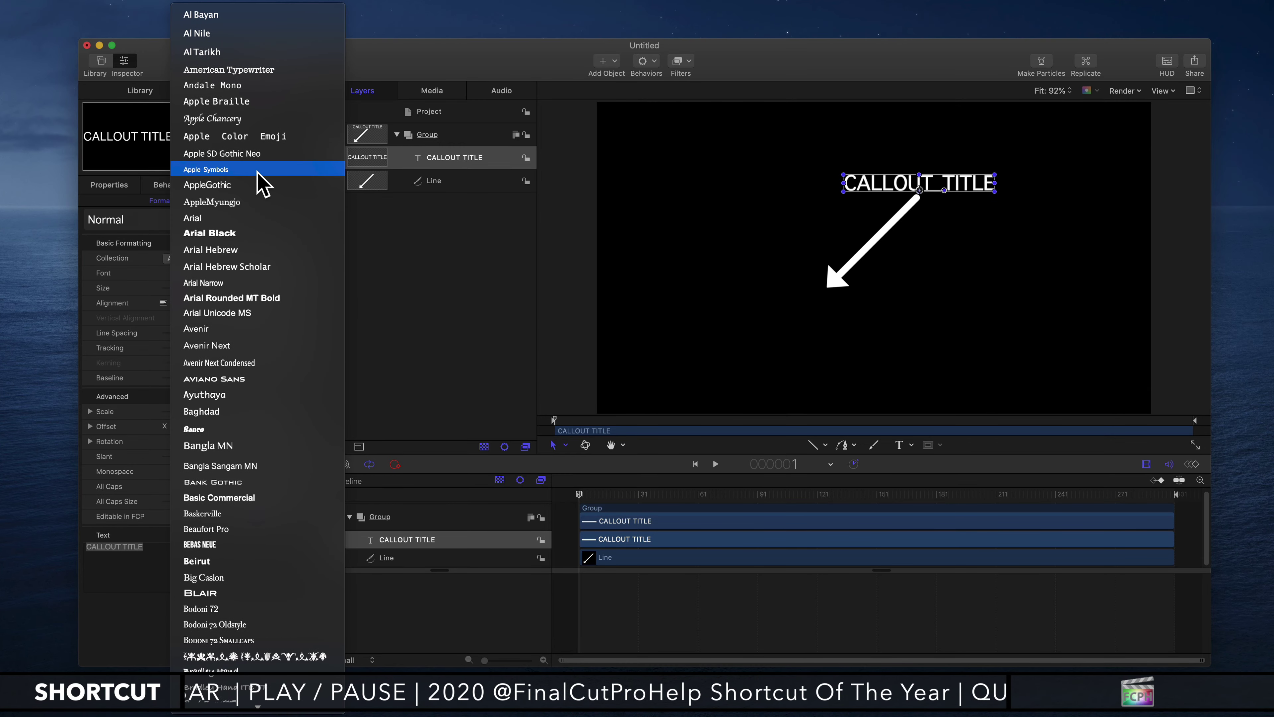
click(223, 347)
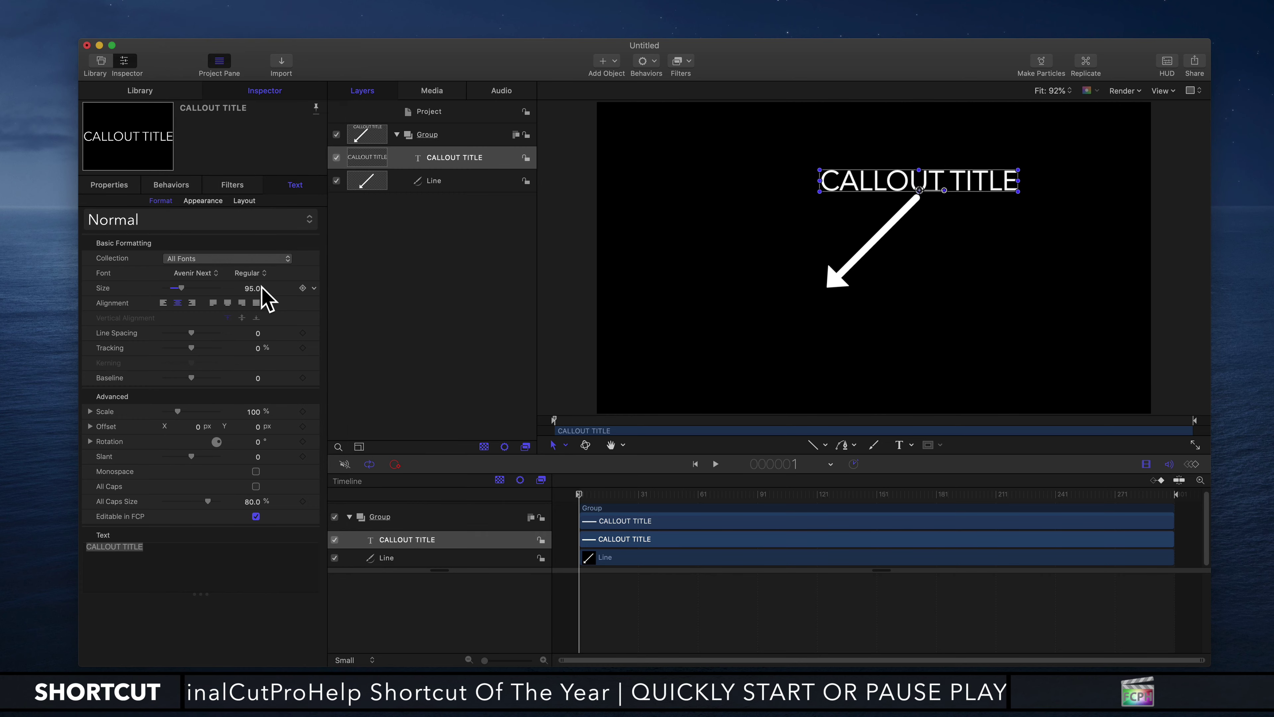
Nudge the title slightly up and right above the arrow, then save with Command-S.
click(499, 246)
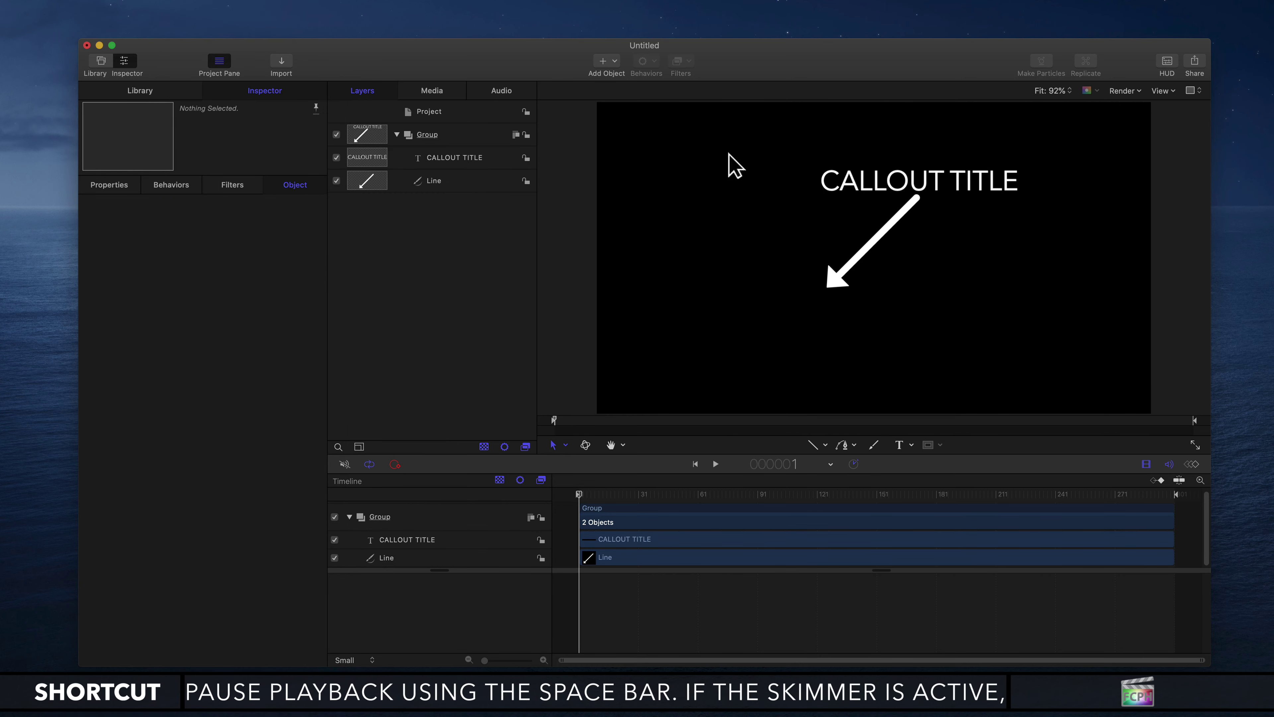
click(478, 158)
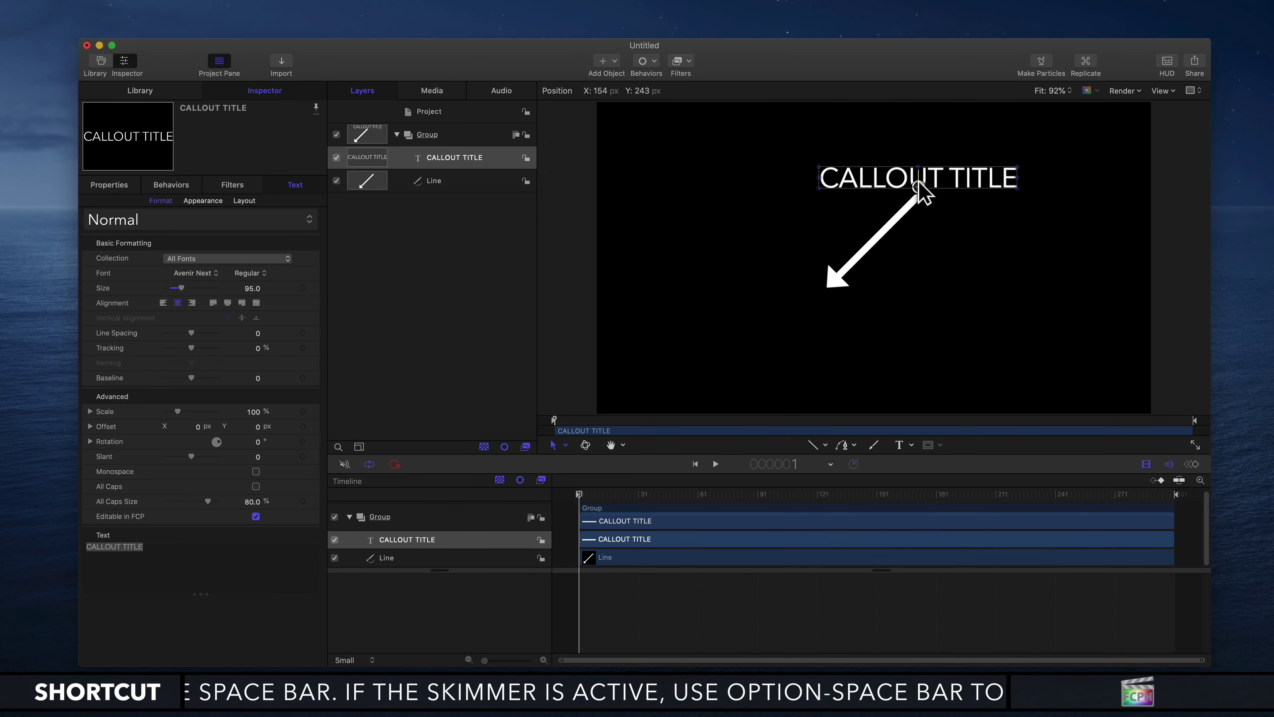
drag(922, 196, 918, 183)
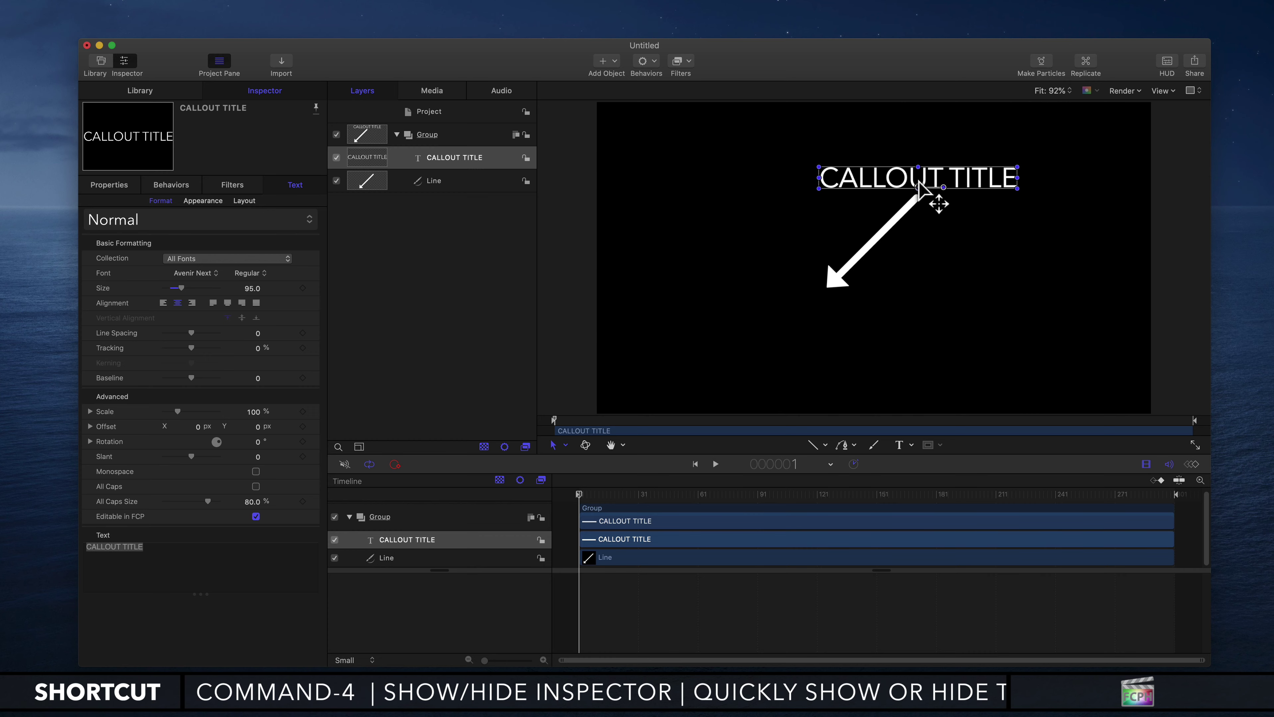
key(super+s)
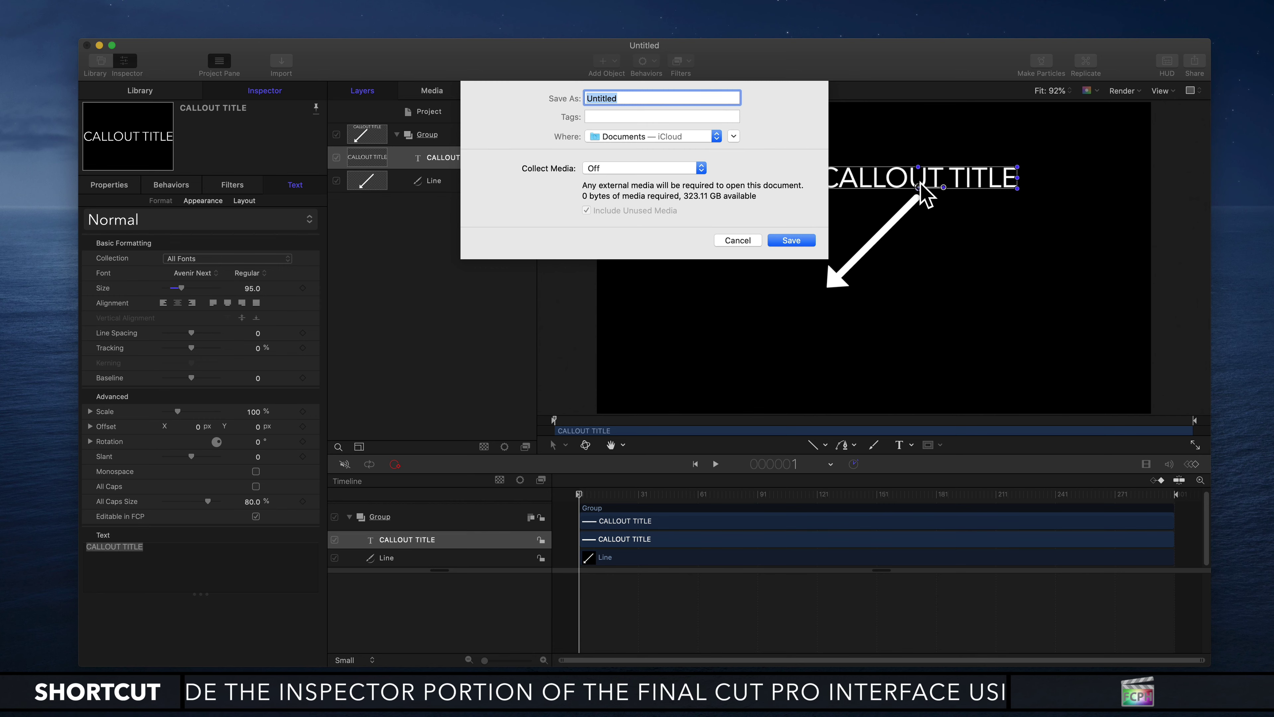
Save the project as 'Callout' in the Movies folder, allowing file access when asked.
text(Callout)
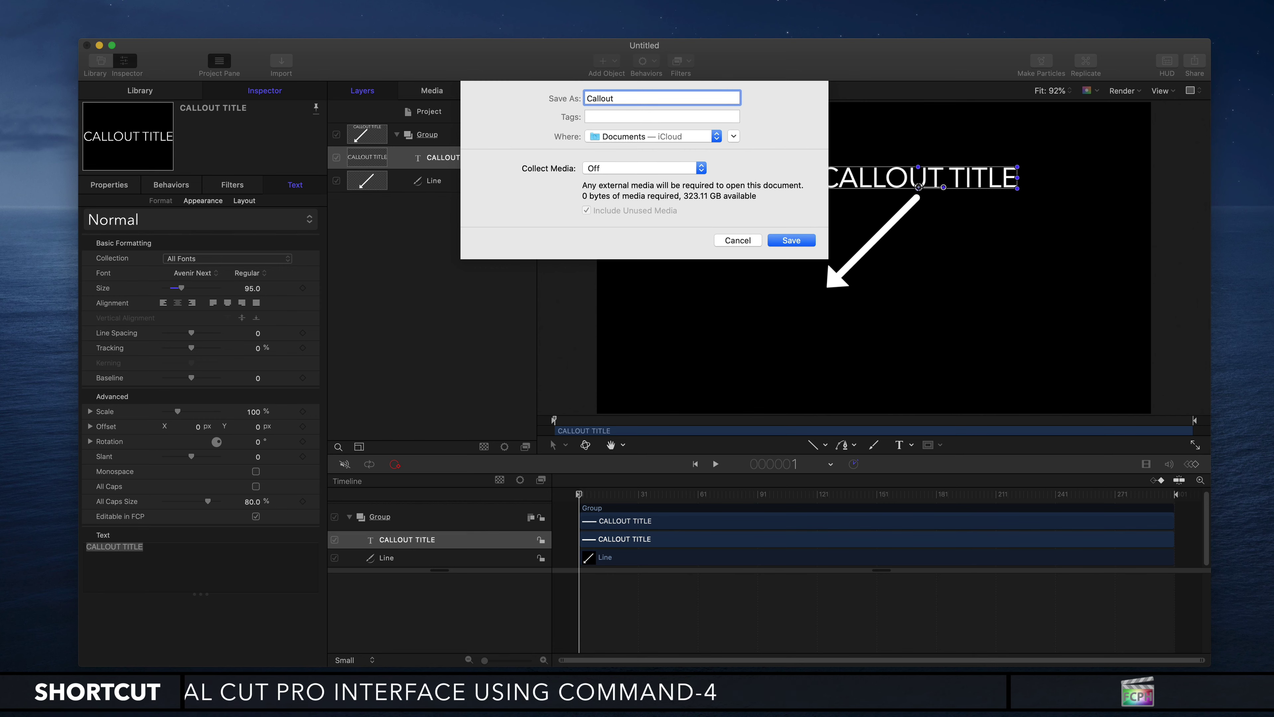
click(706, 141)
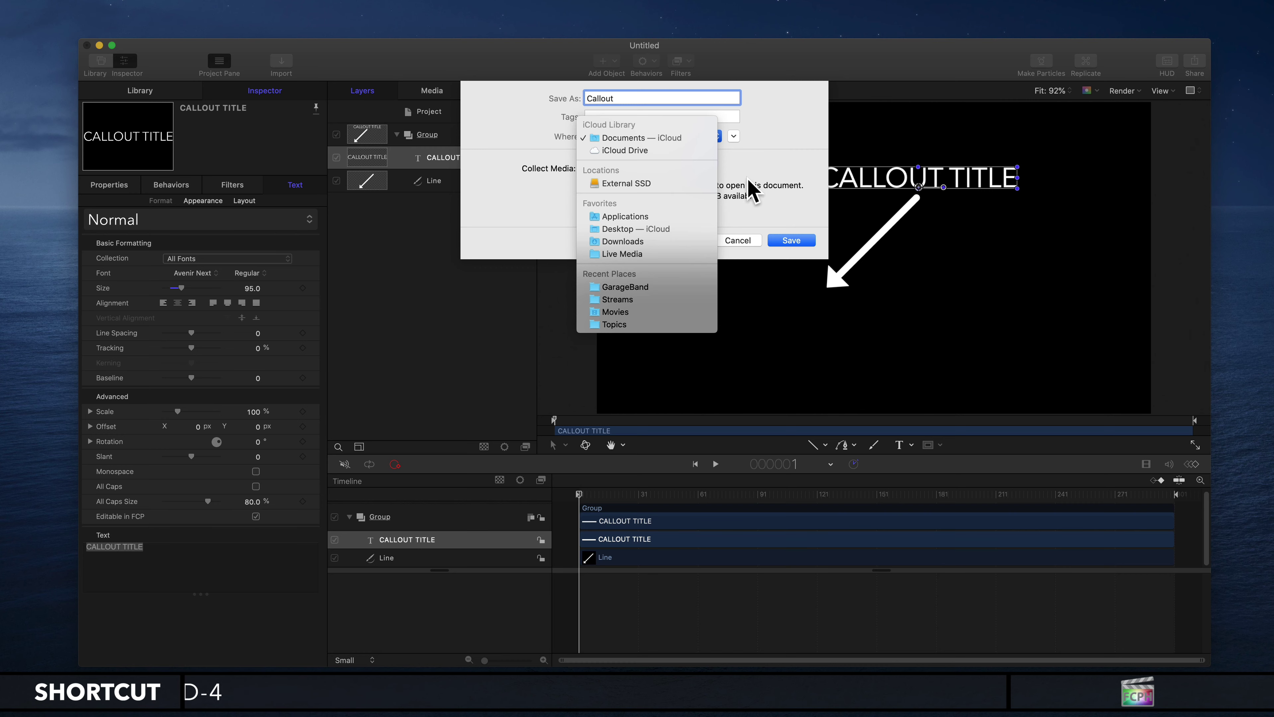
click(647, 312)
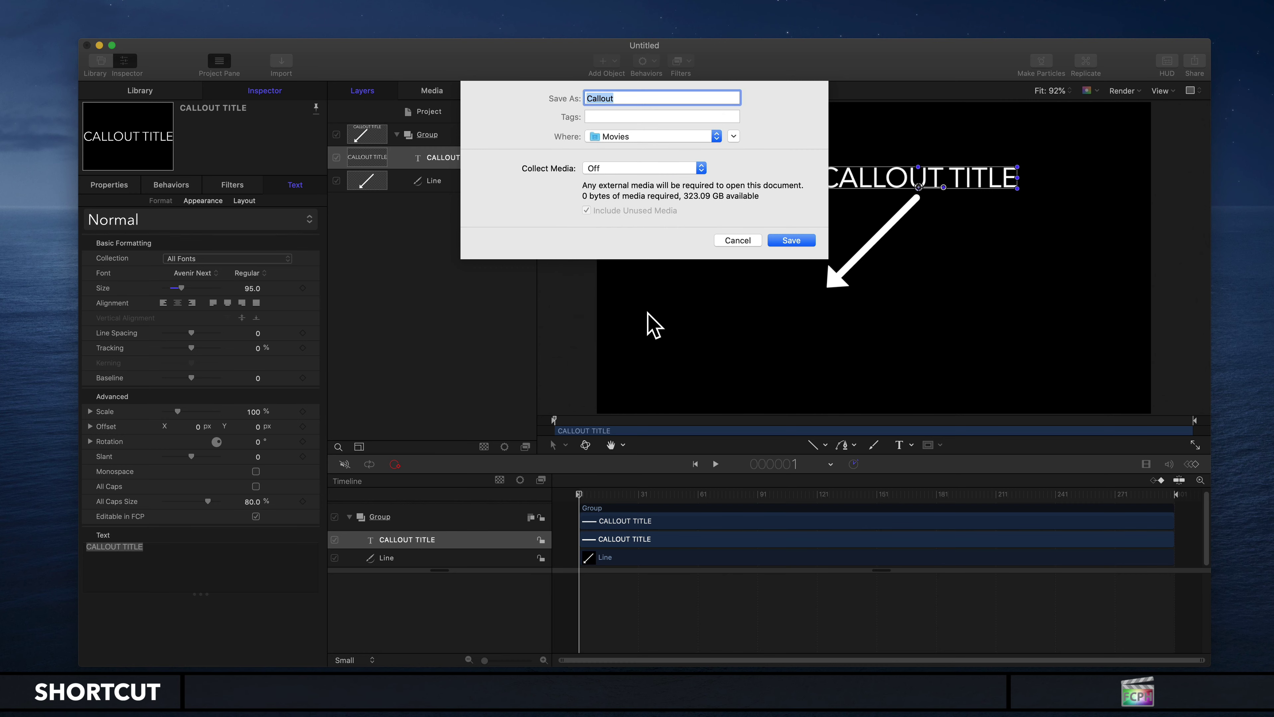
click(731, 234)
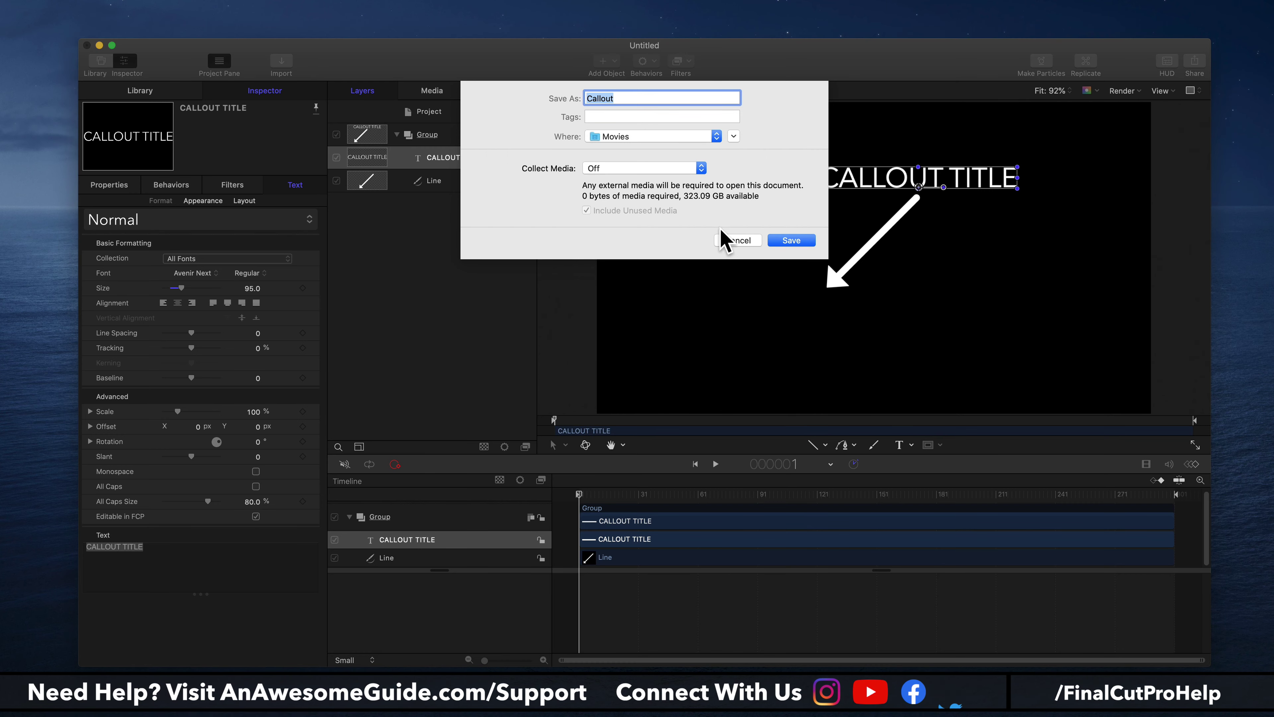
click(790, 241)
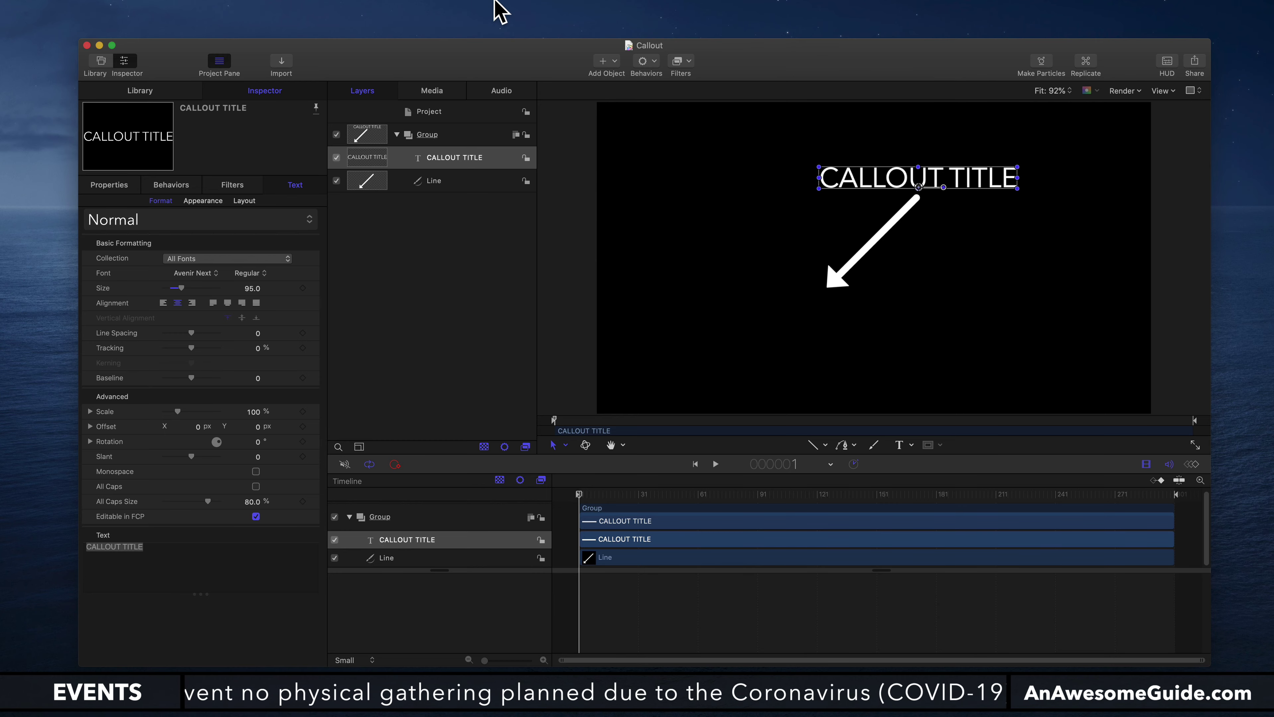
Look at the File > Share submenu, then dismiss it without choosing anything.
mouse_move(284, 9)
click(79, 6)
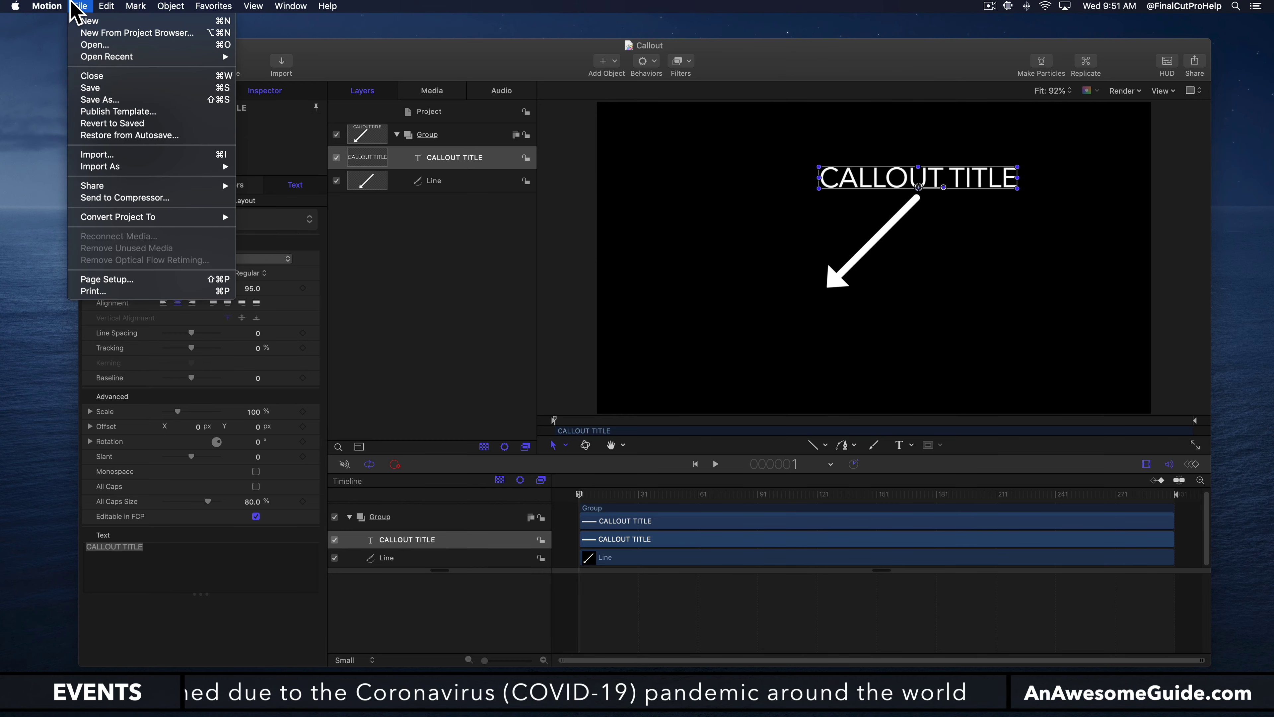
mouse_move(94, 187)
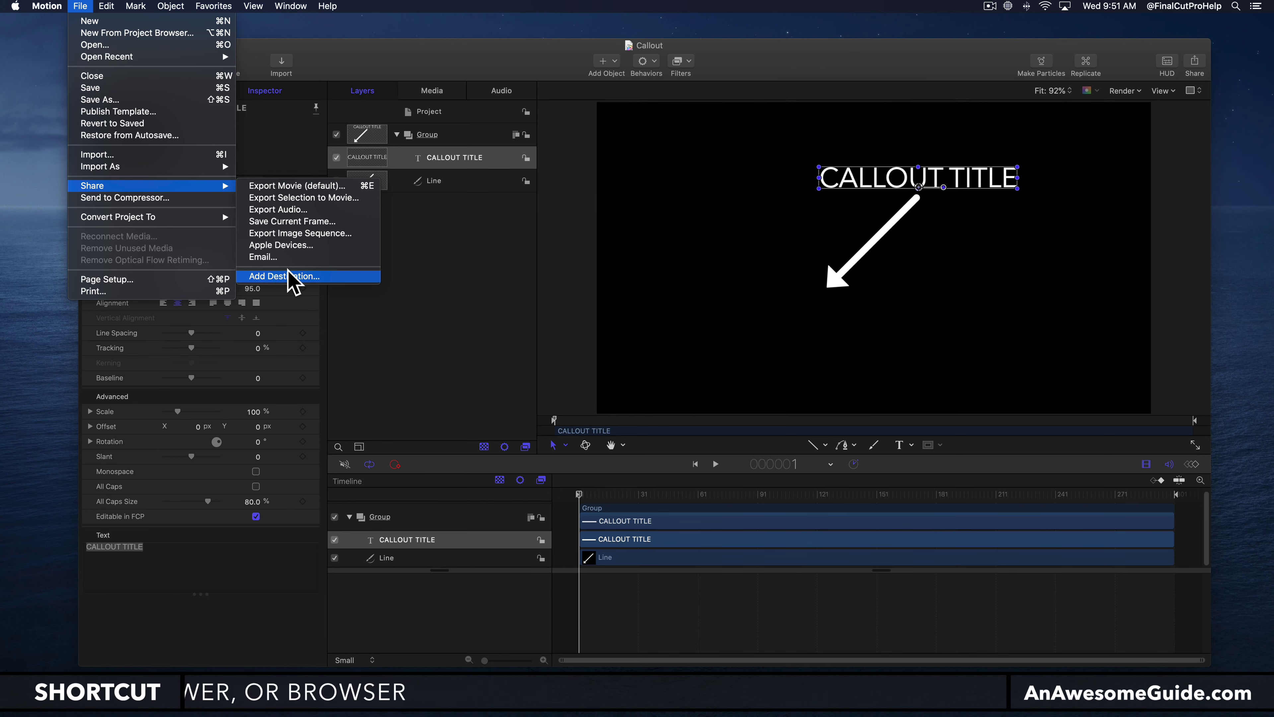
click(457, 271)
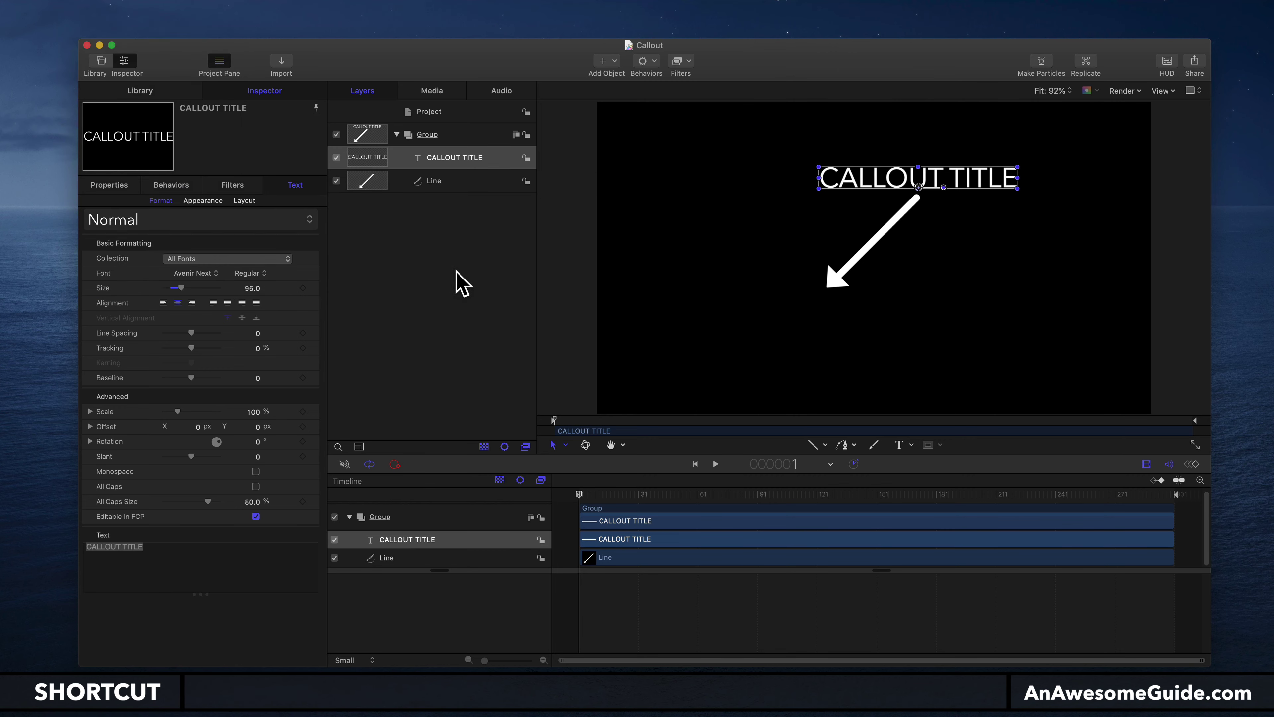
Choose File > Convert Project To > Title….
click(82, 5)
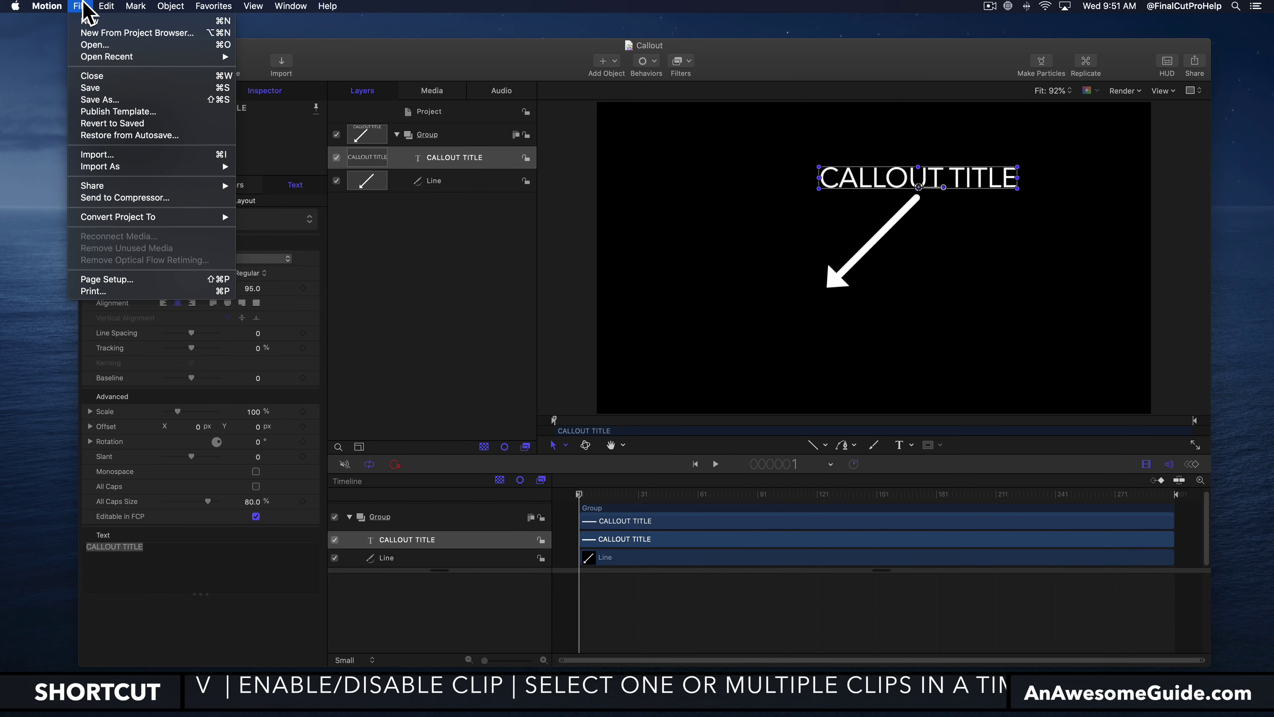
mouse_move(103, 223)
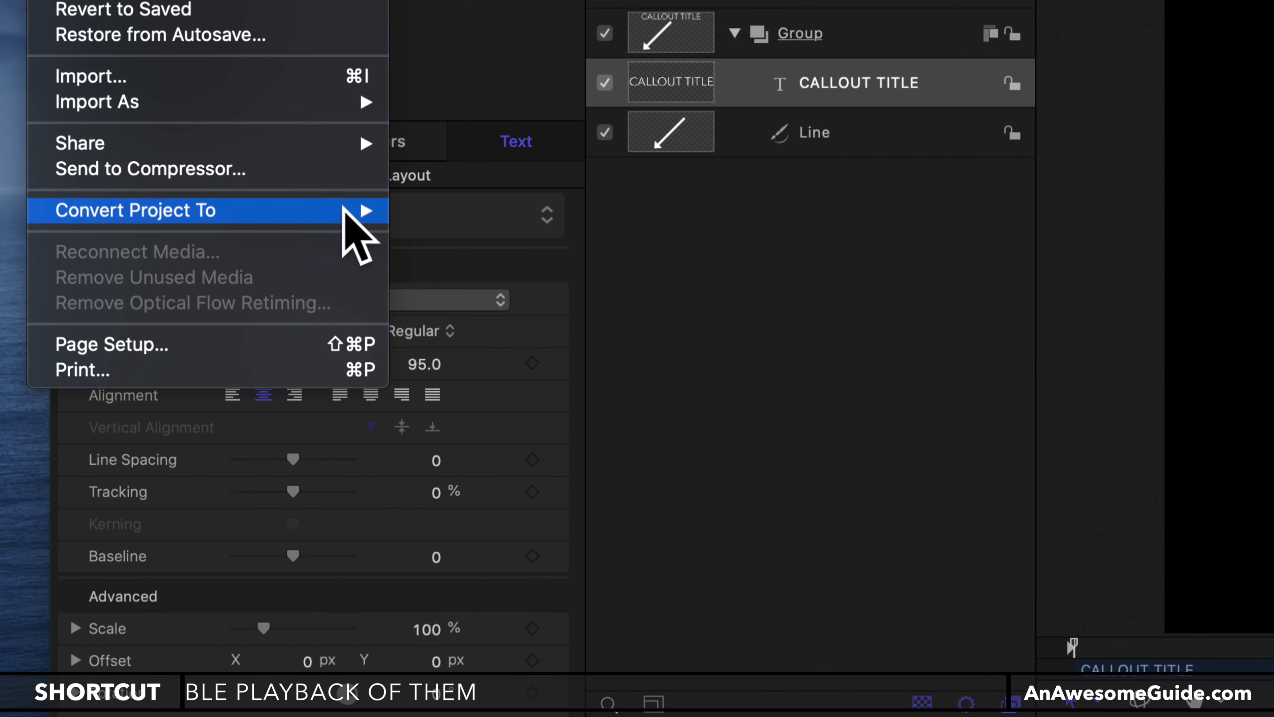
mouse_move(341, 208)
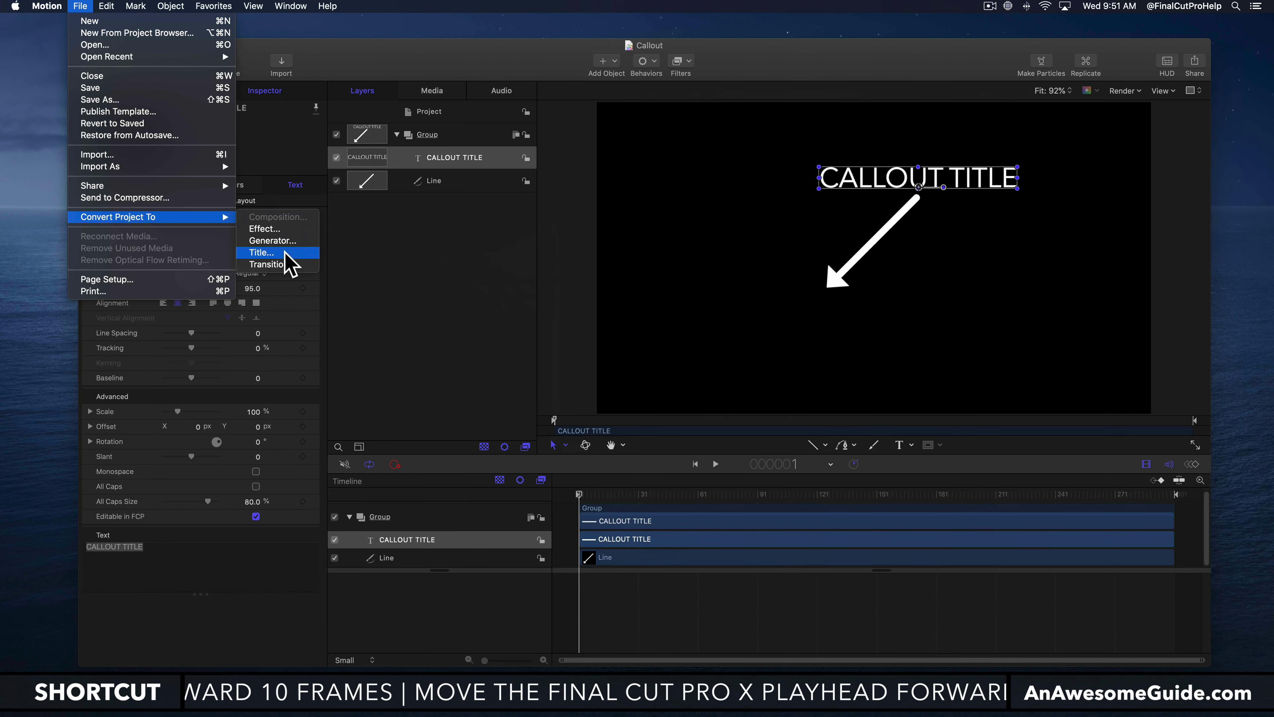
click(282, 252)
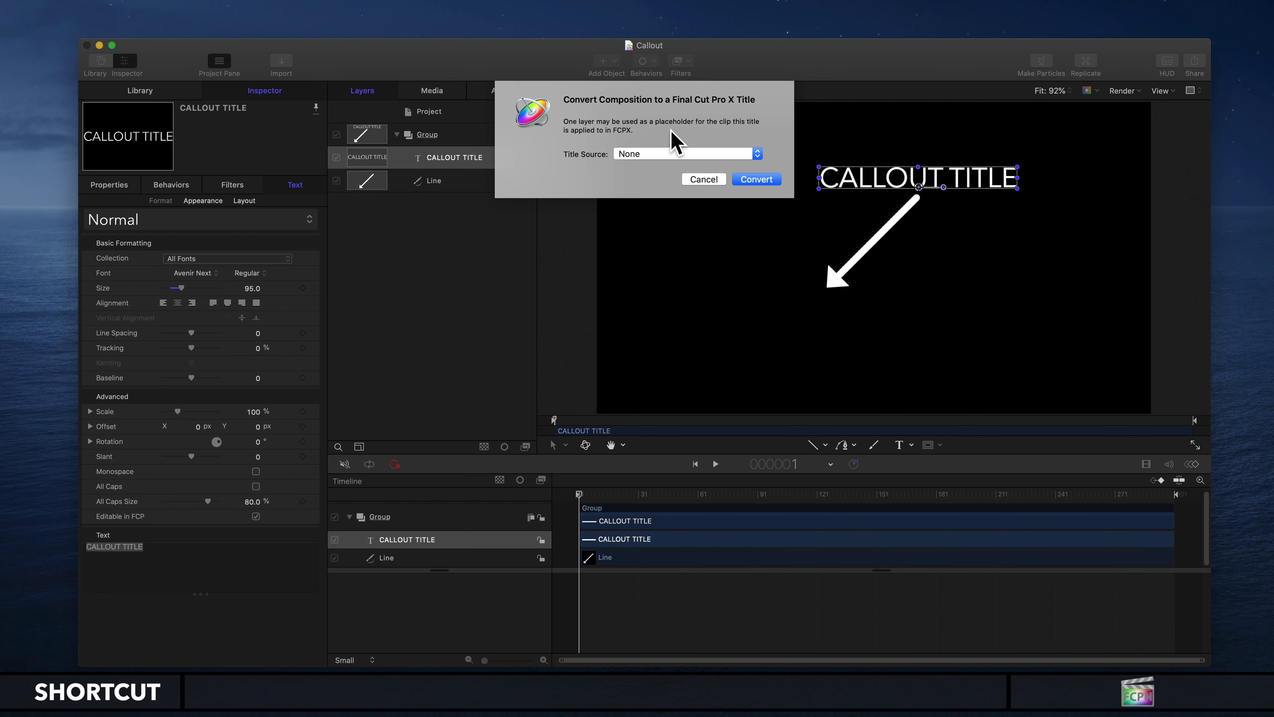
Convert to a title with Title Source set to New Placeholder, then begin publishing with Command-S.
click(650, 154)
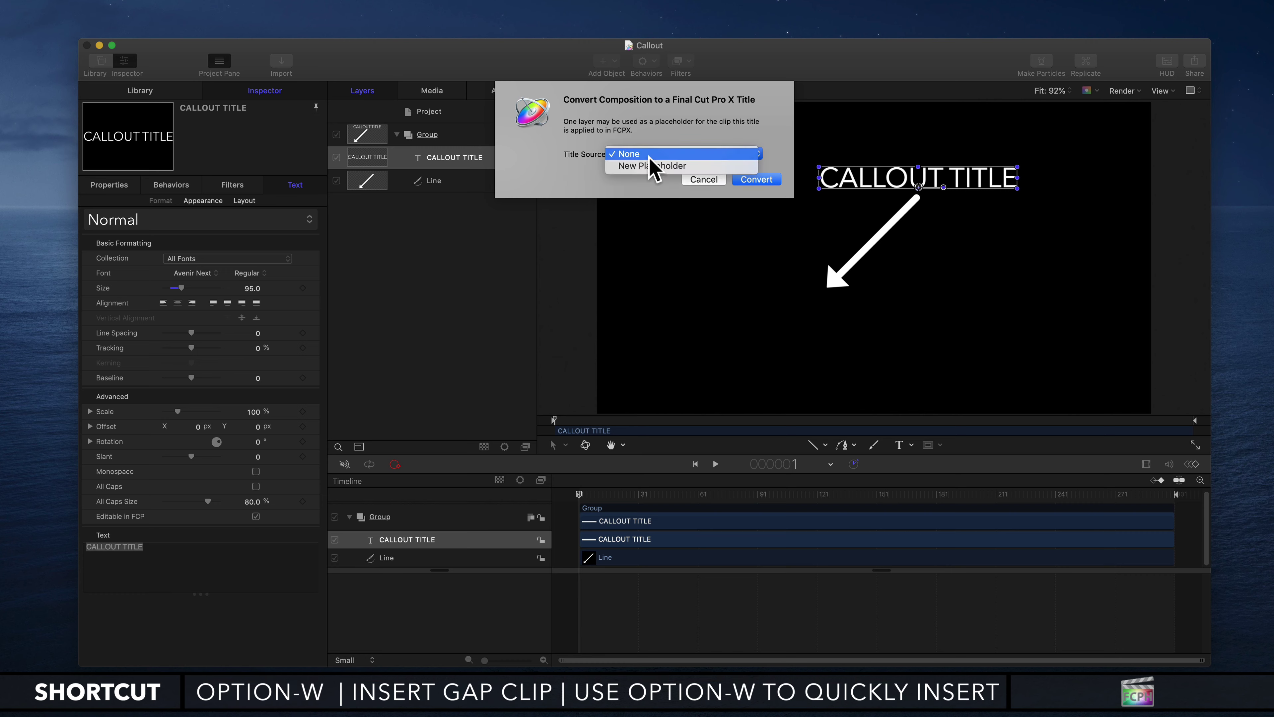
click(649, 167)
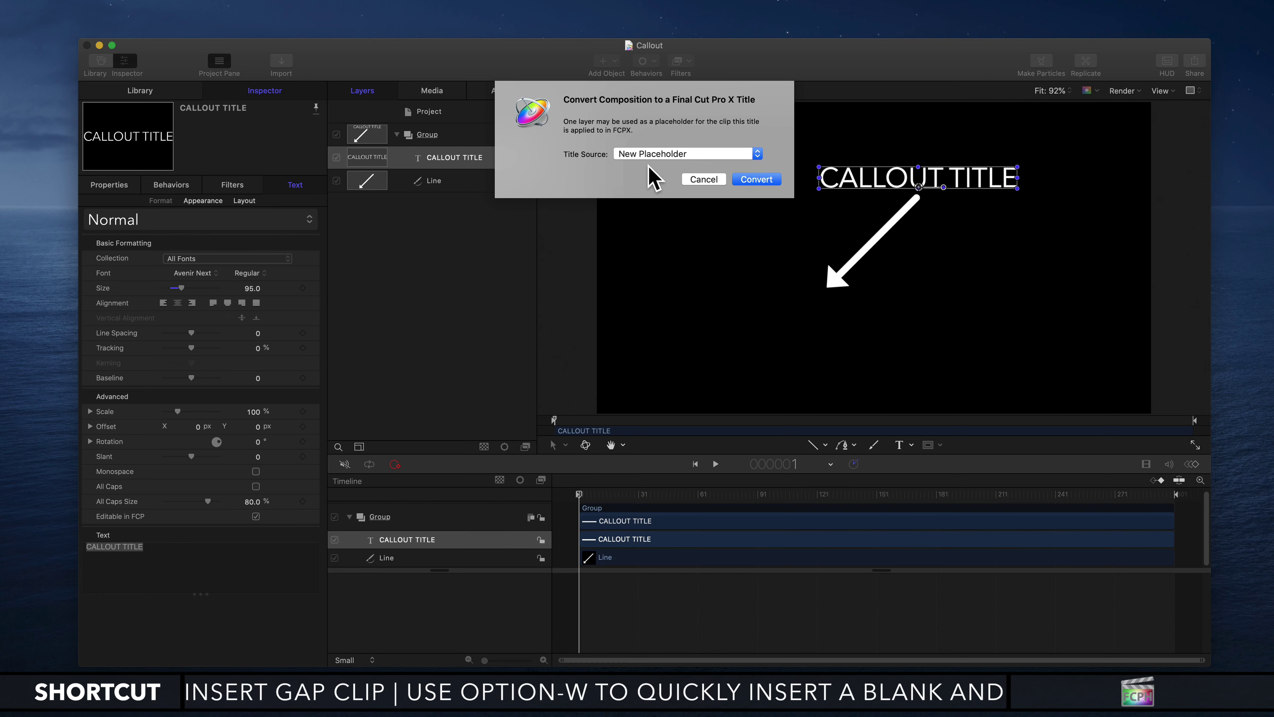
click(765, 181)
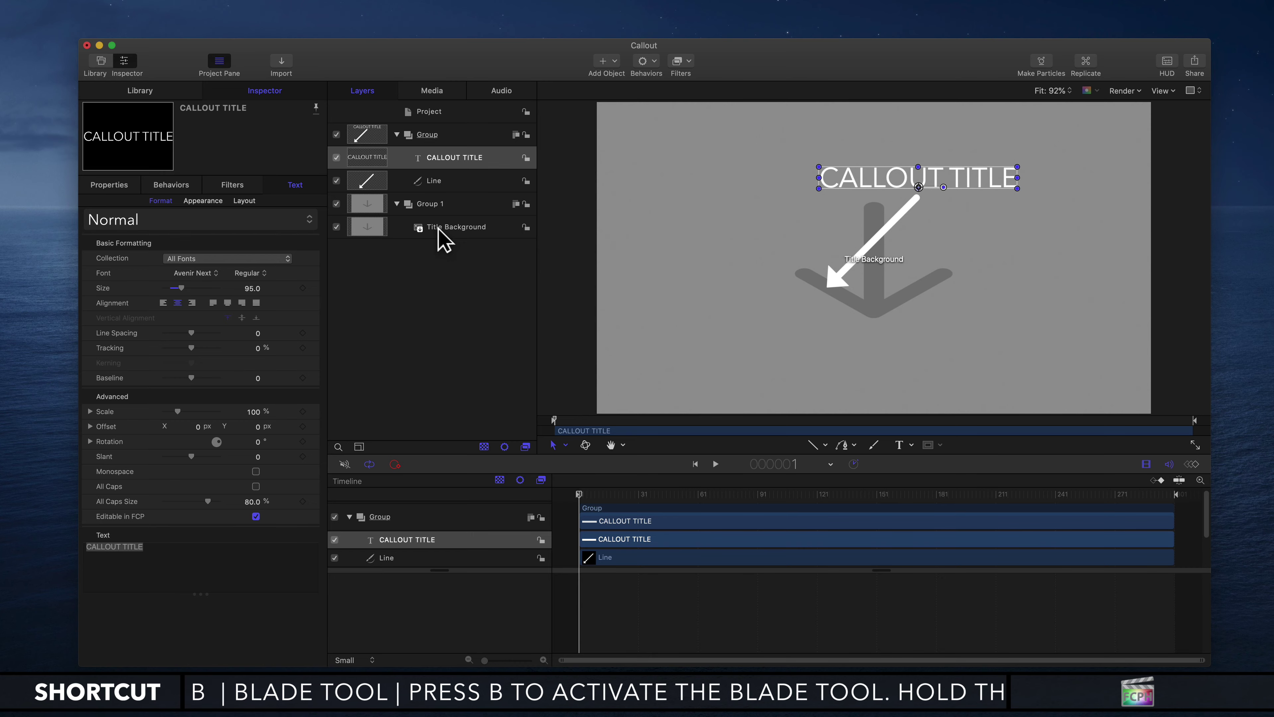
key(super+s)
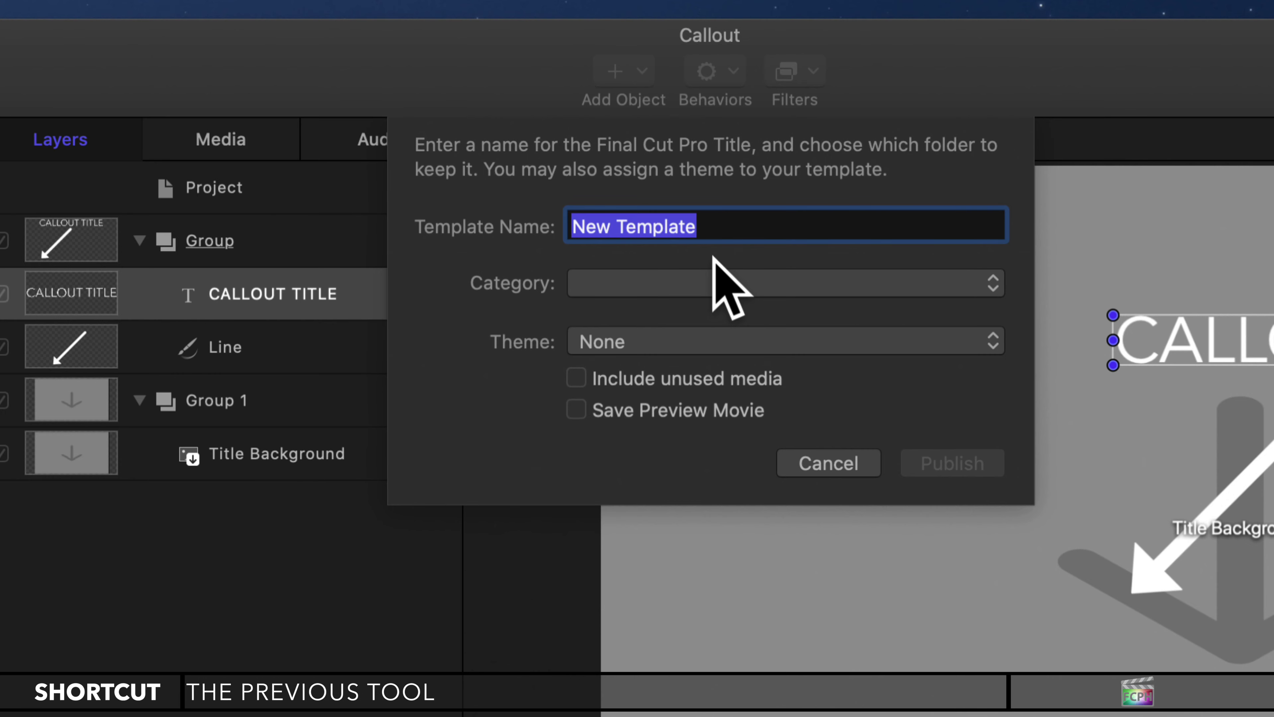
Publish the template as 'Callout Title' under a newly created custom category.
text(Callo)
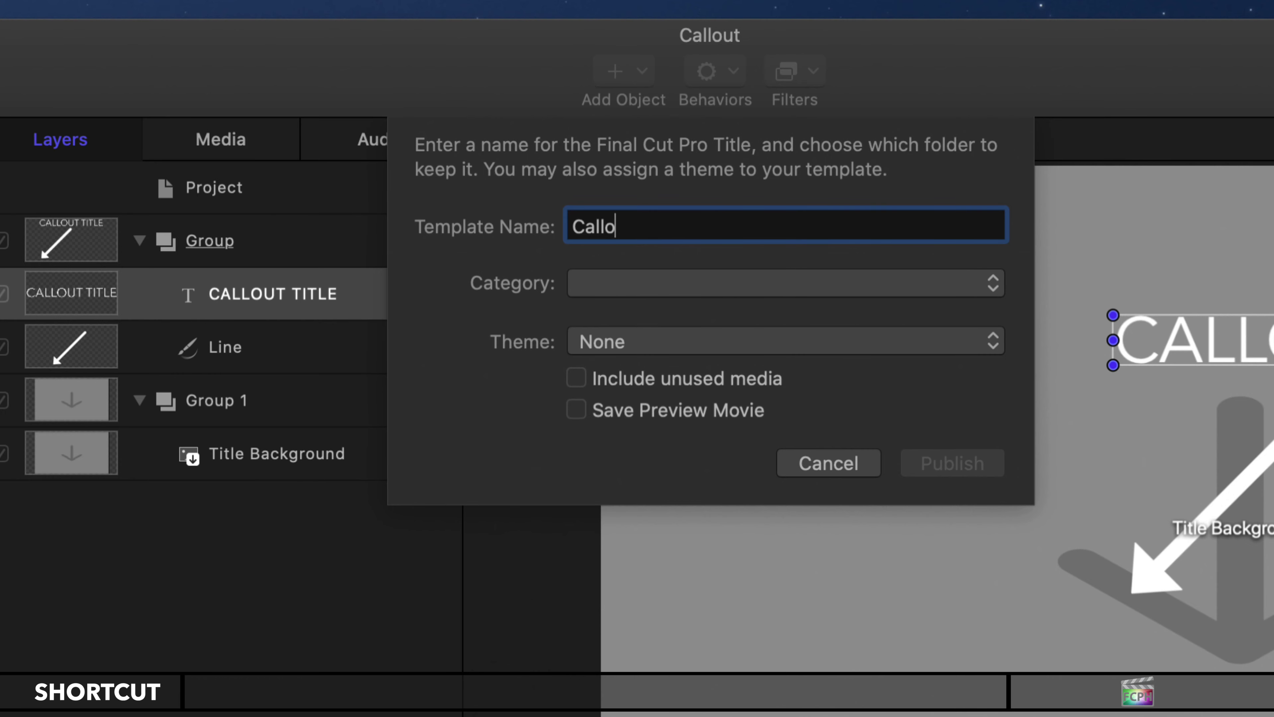
text(ut Title)
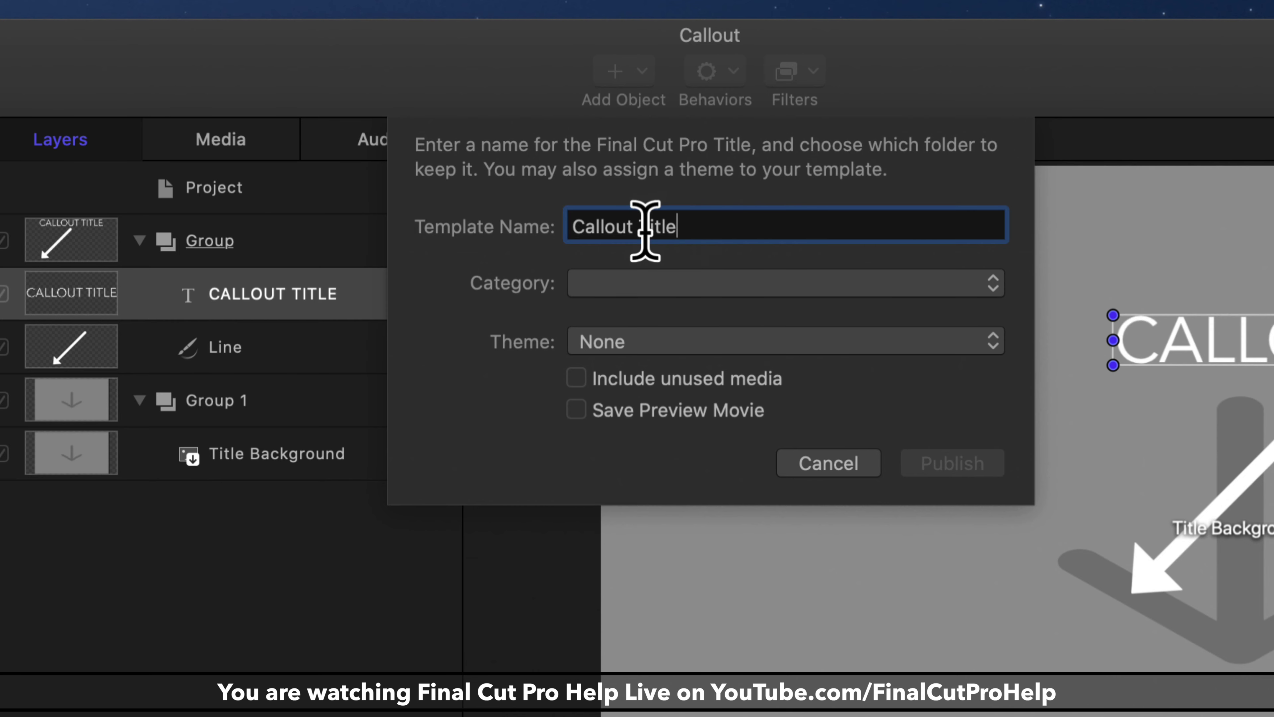
click(668, 283)
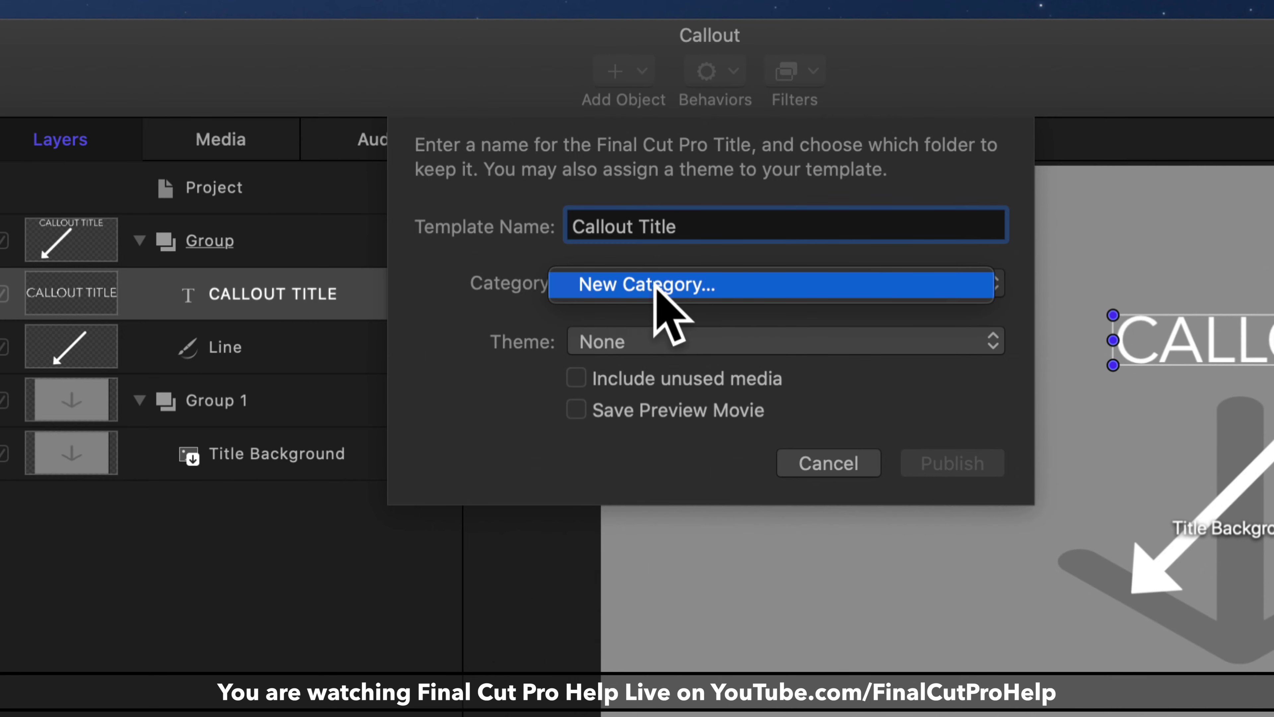
click(652, 285)
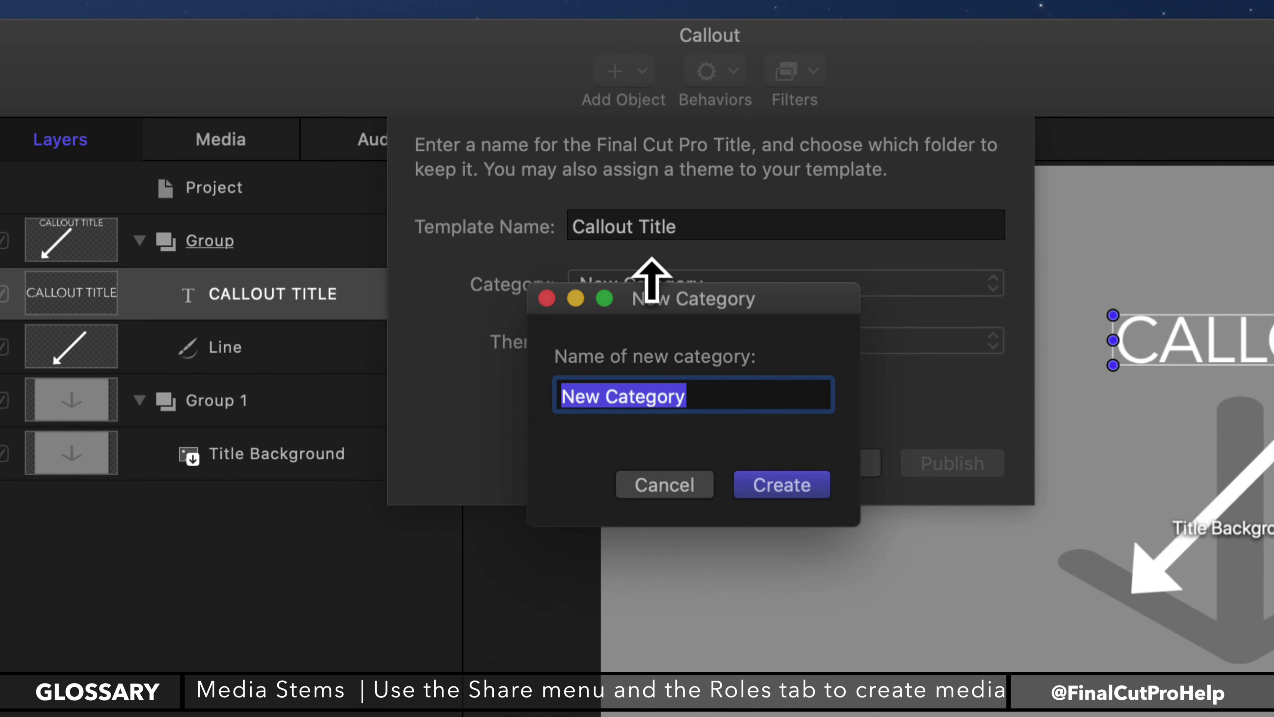
text(@FinalCut)
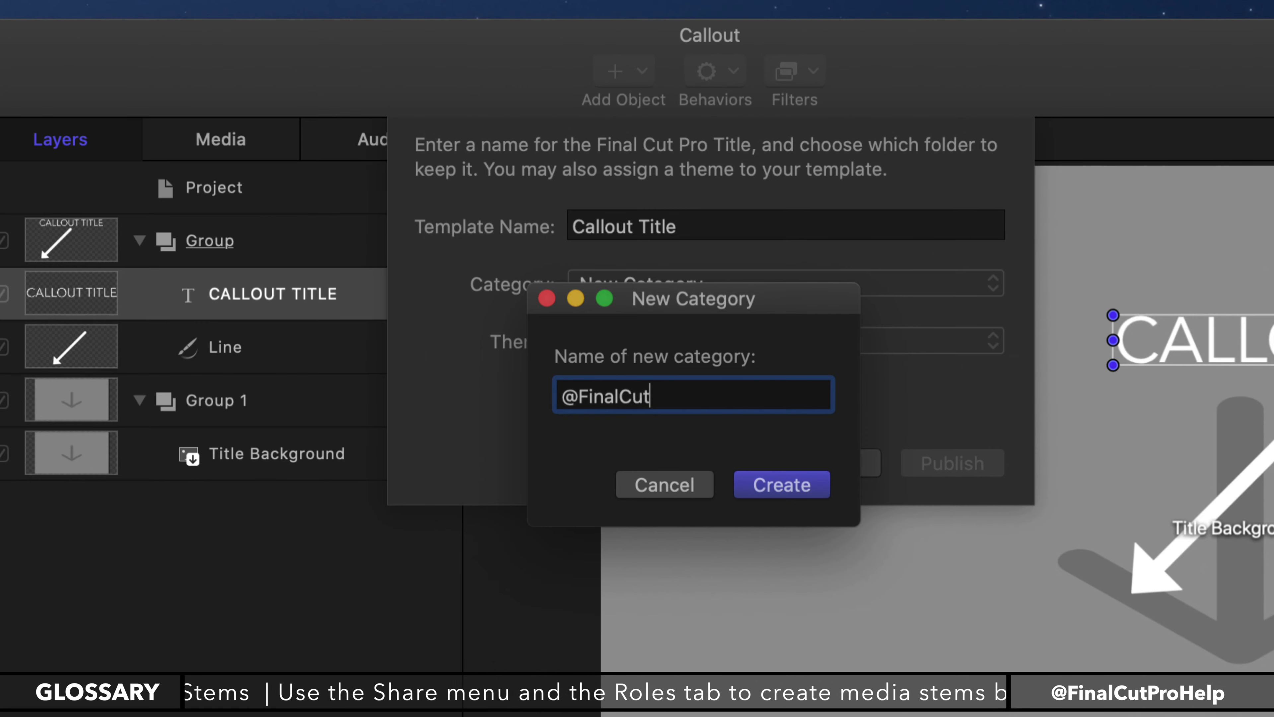
text(ProHelp)
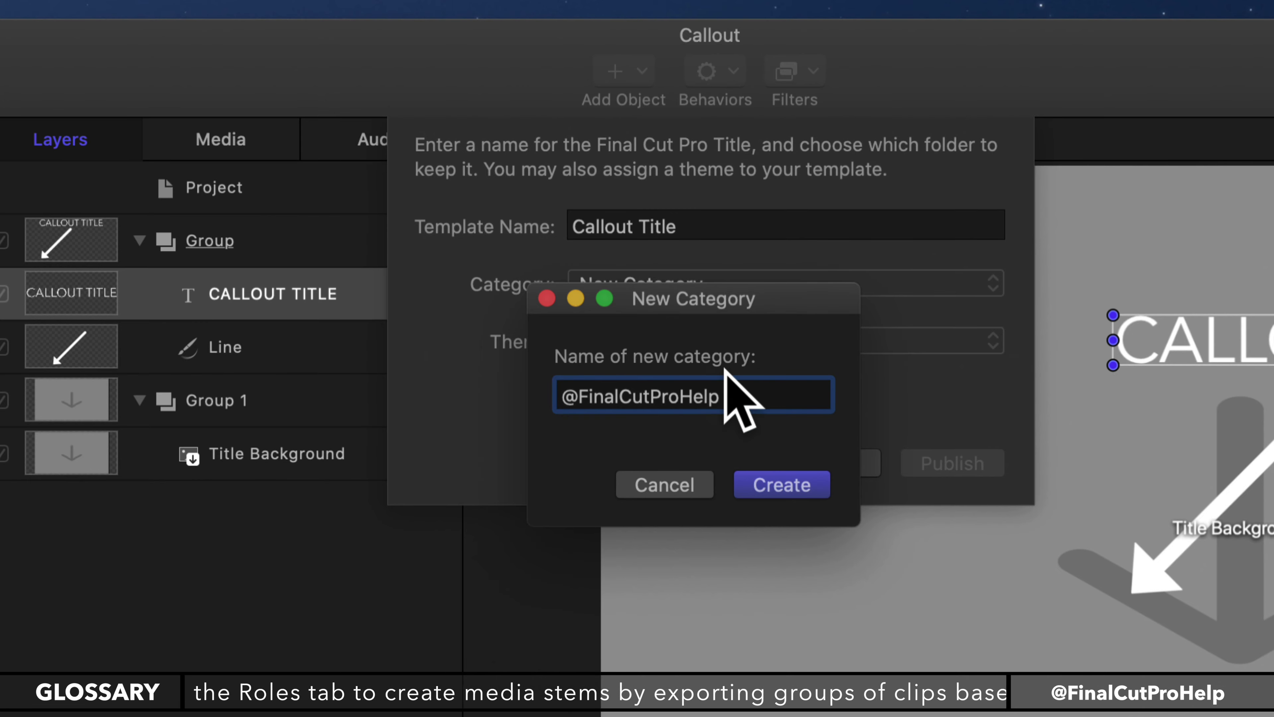
click(770, 476)
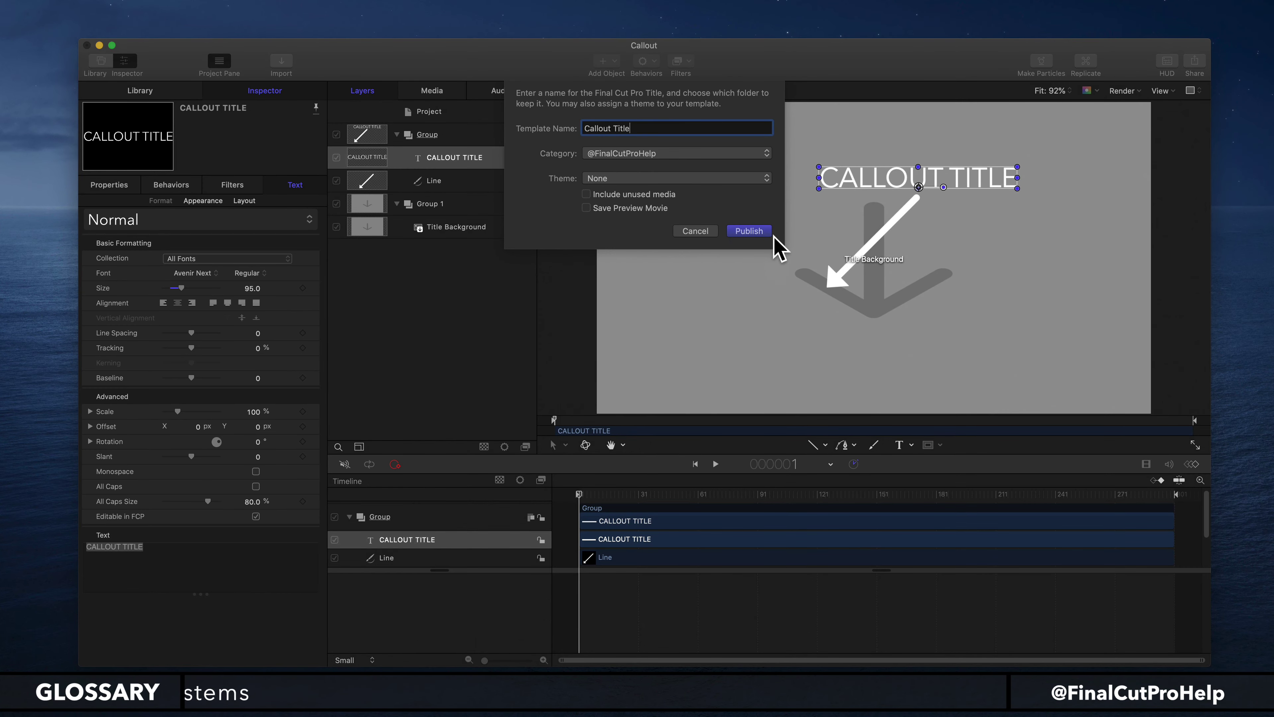
click(757, 233)
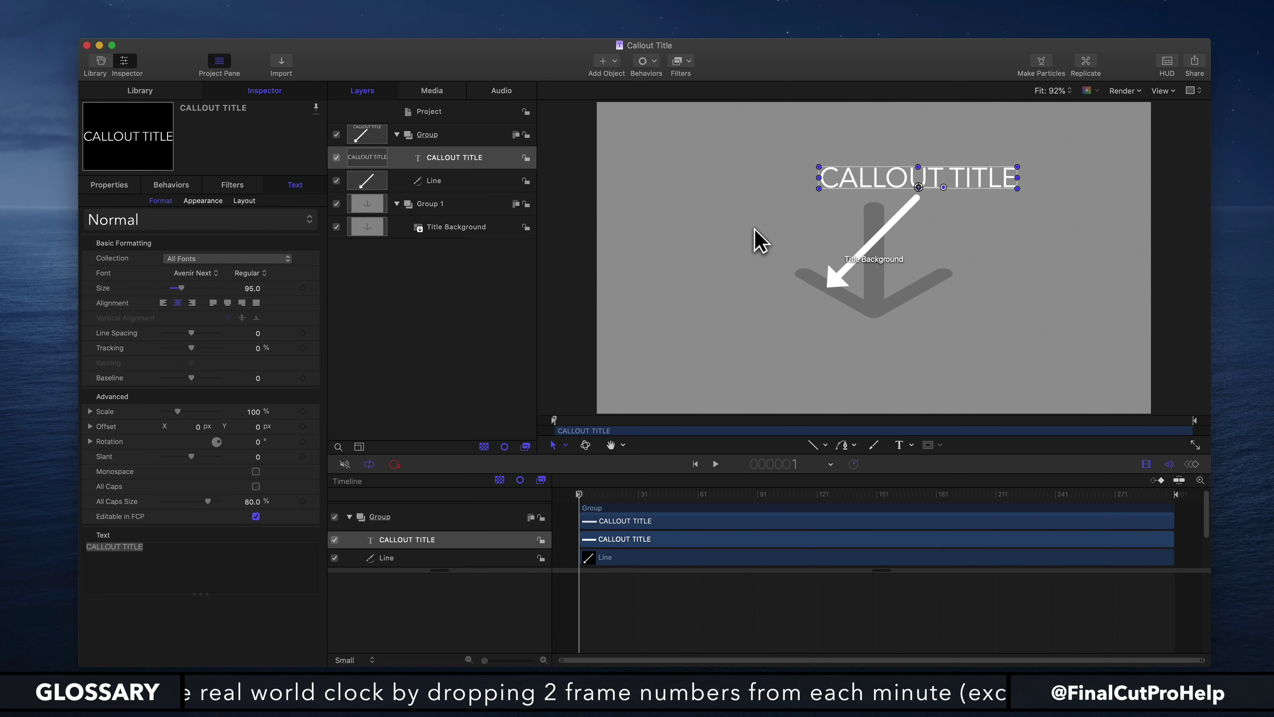
Review the File > Convert Project To options without converting, then hide Motion.
click(81, 6)
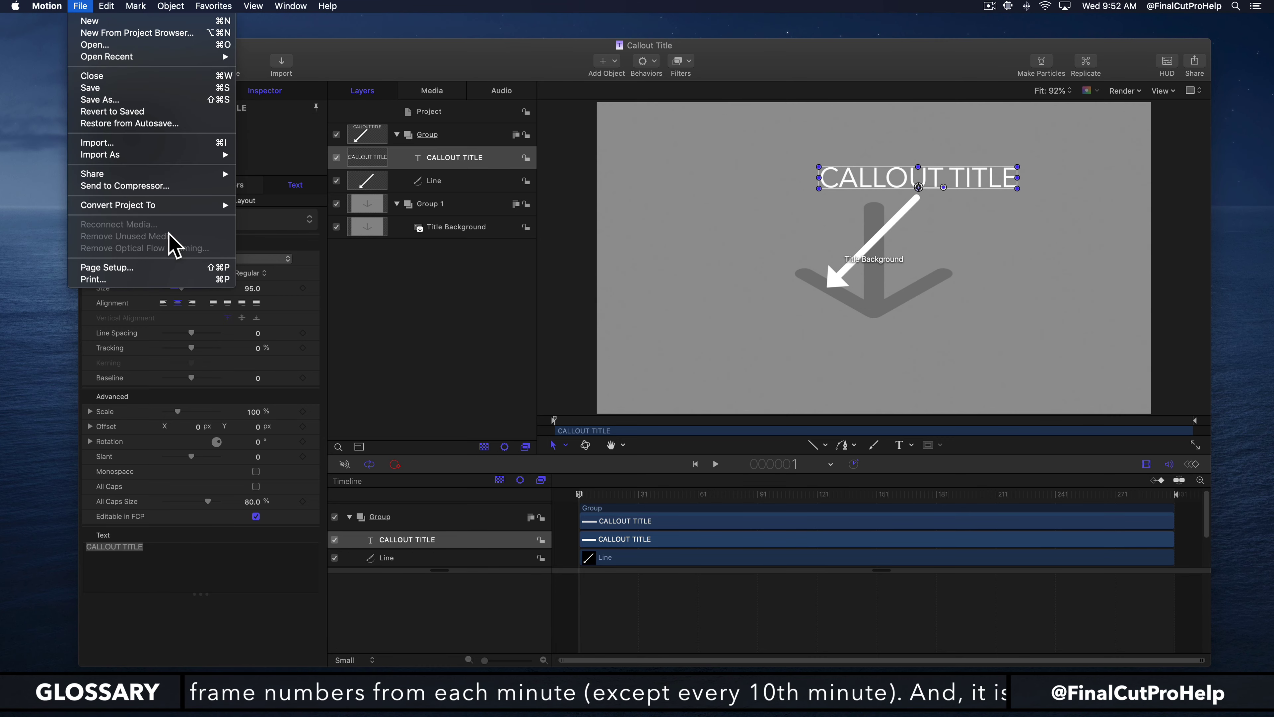
mouse_move(173, 206)
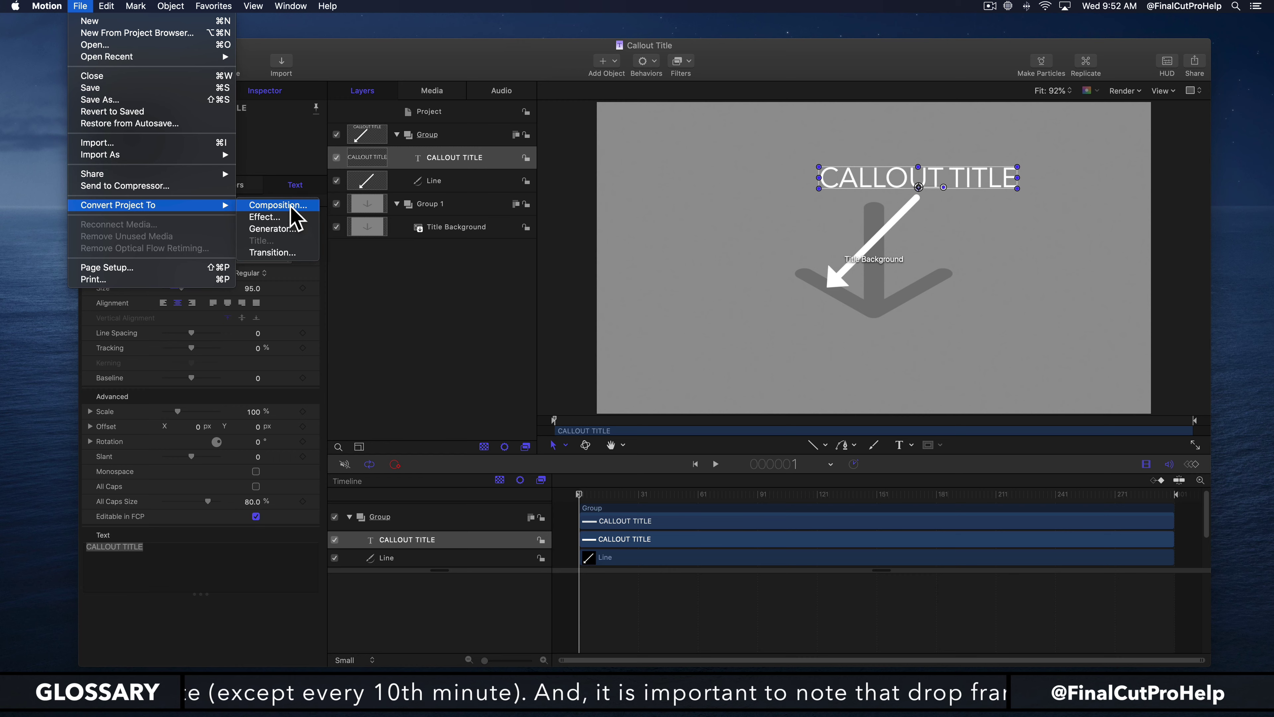
click(398, 308)
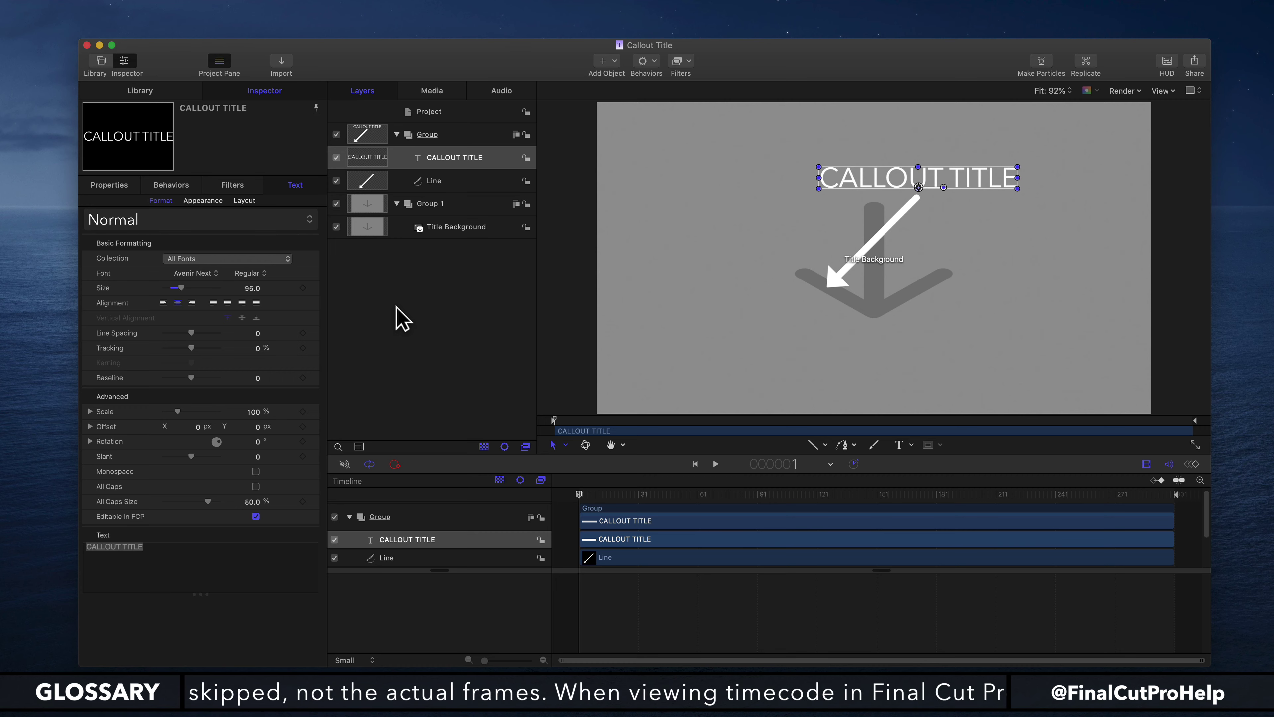
key(super+q)
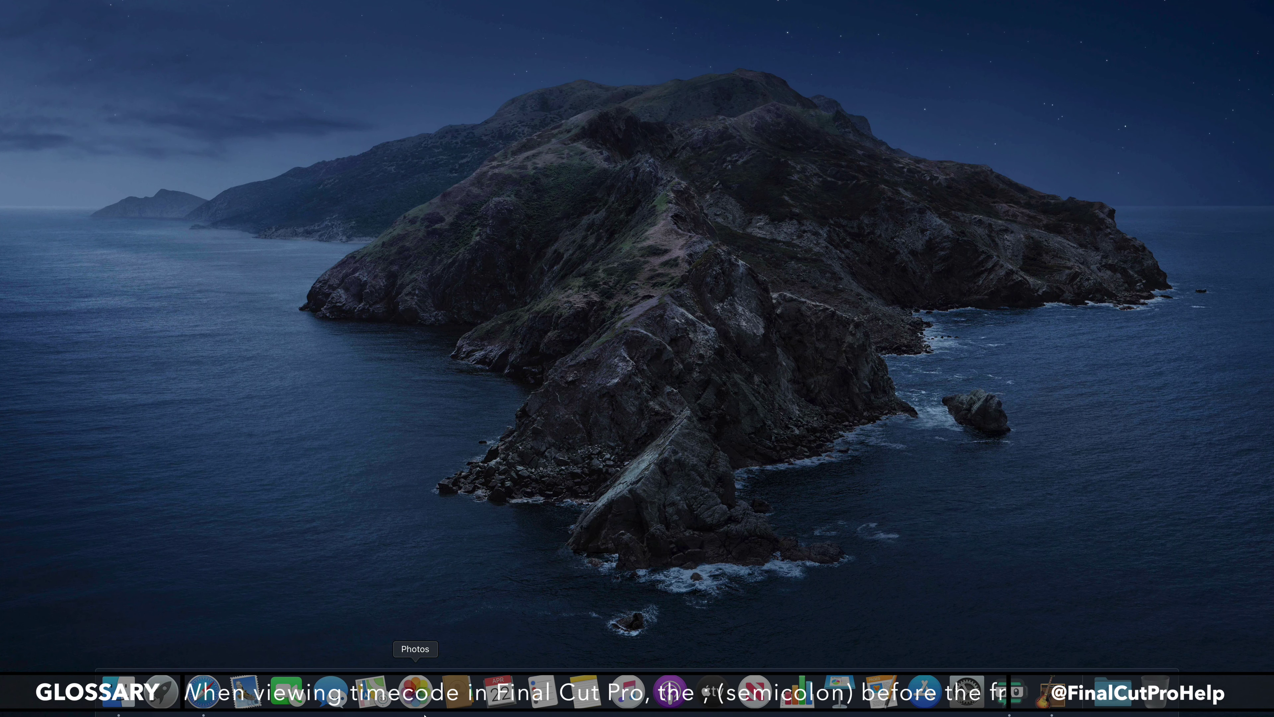
Launch Final Cut Pro and add Callout Title from the custom category above Background Loop.
key(super+space)
text(fin)
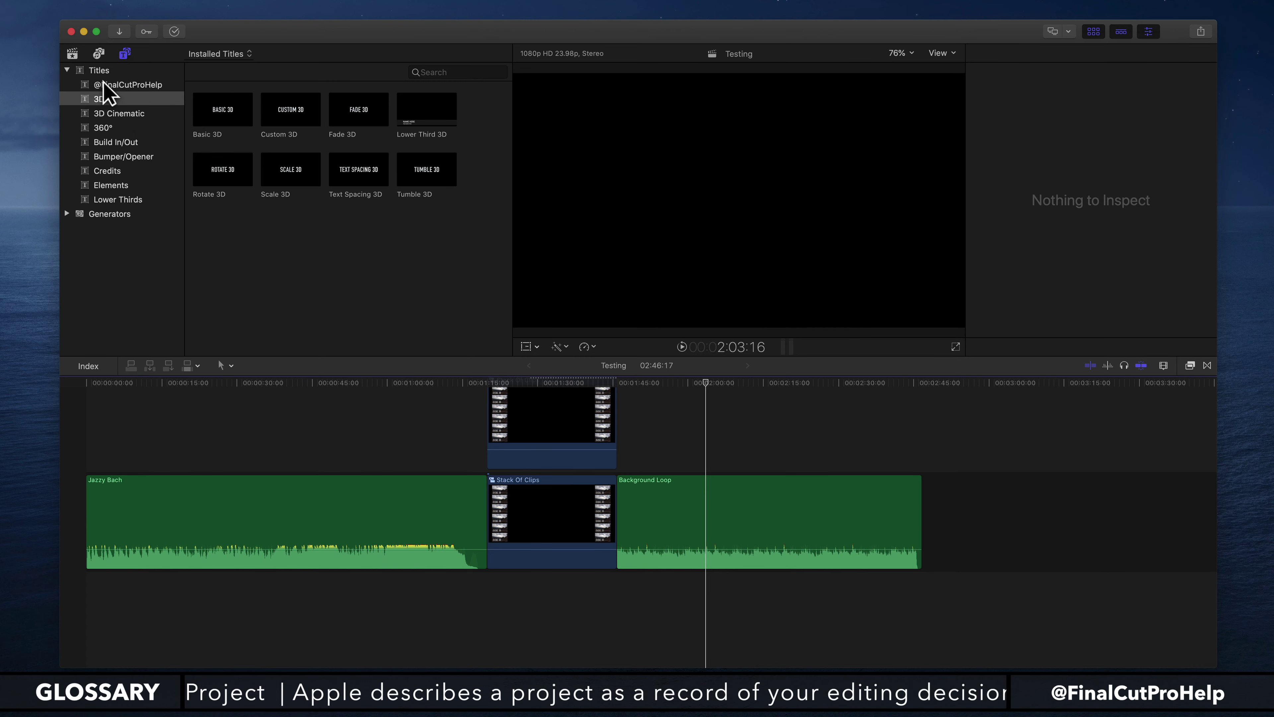
click(131, 85)
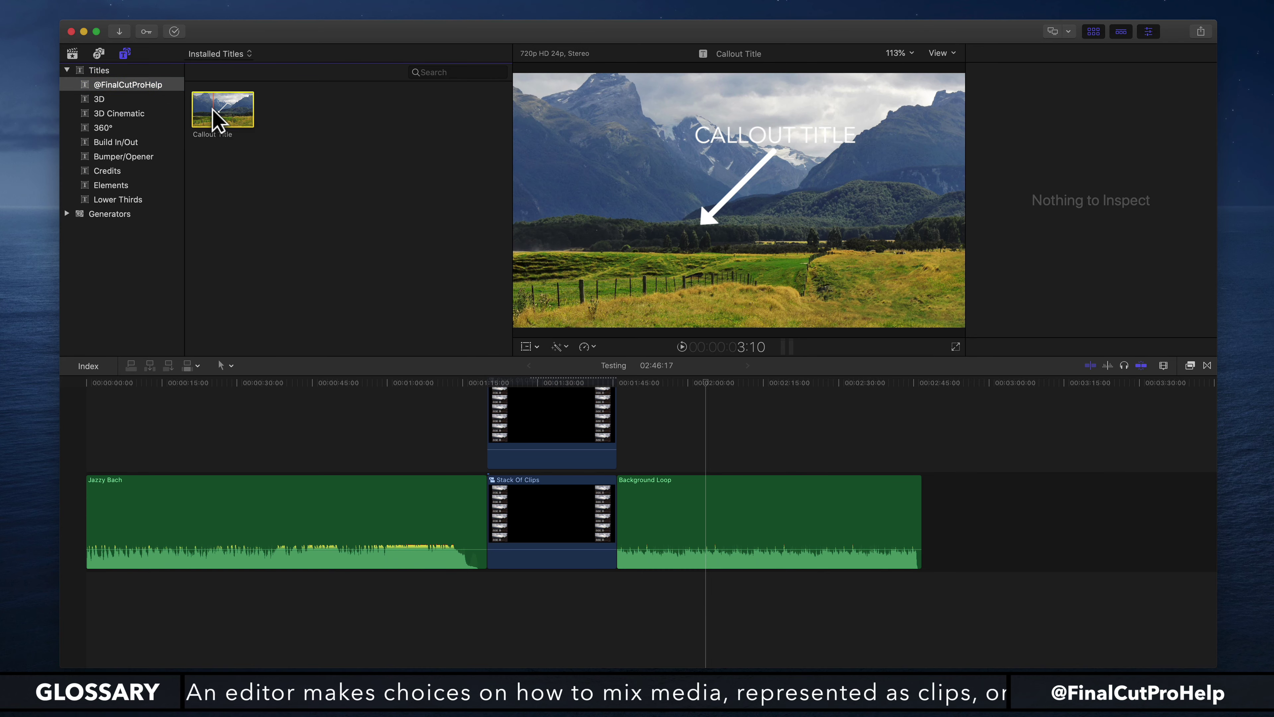
drag(214, 119, 674, 451)
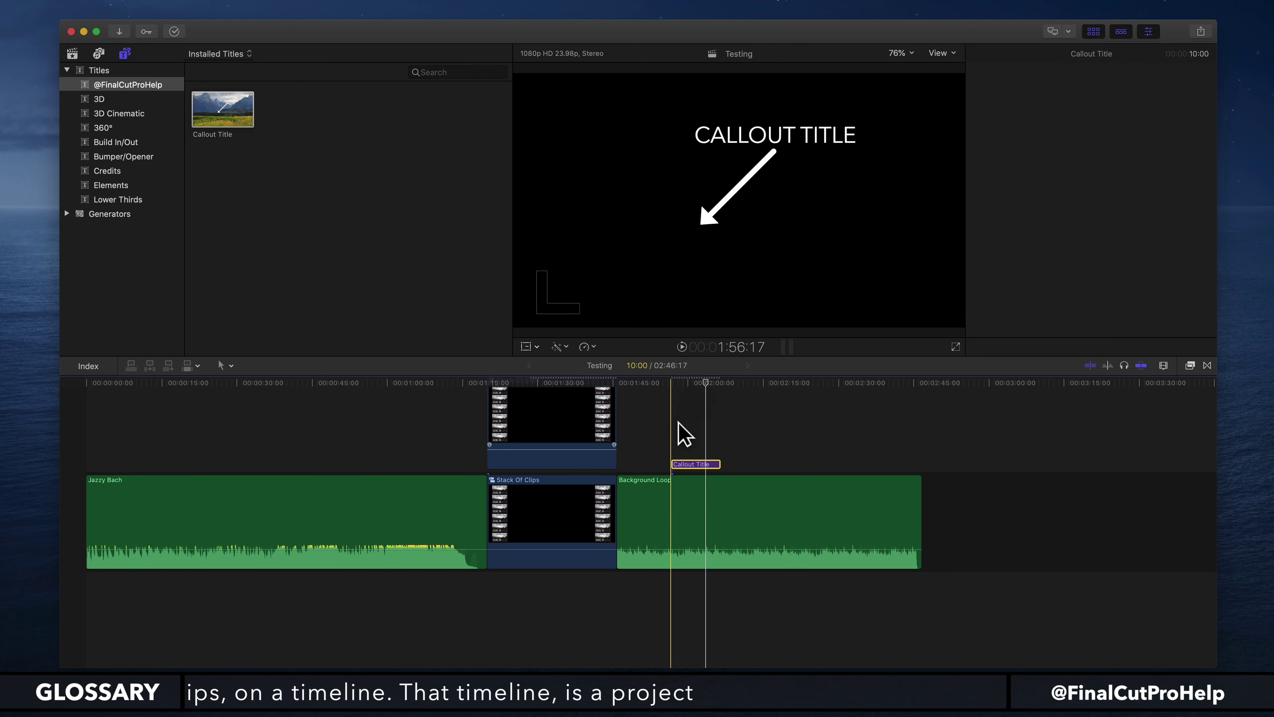
Select the Callout Title clip and switch the browser to the Stock Library's clips.
click(688, 464)
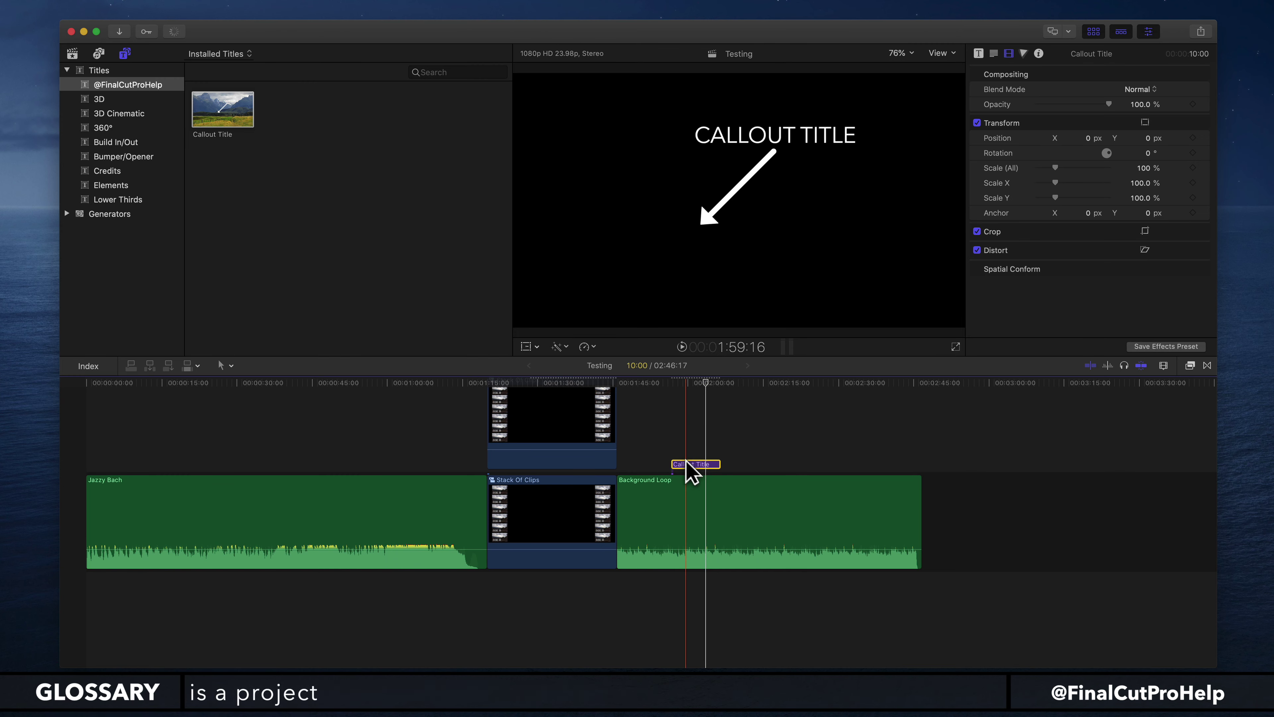
click(72, 53)
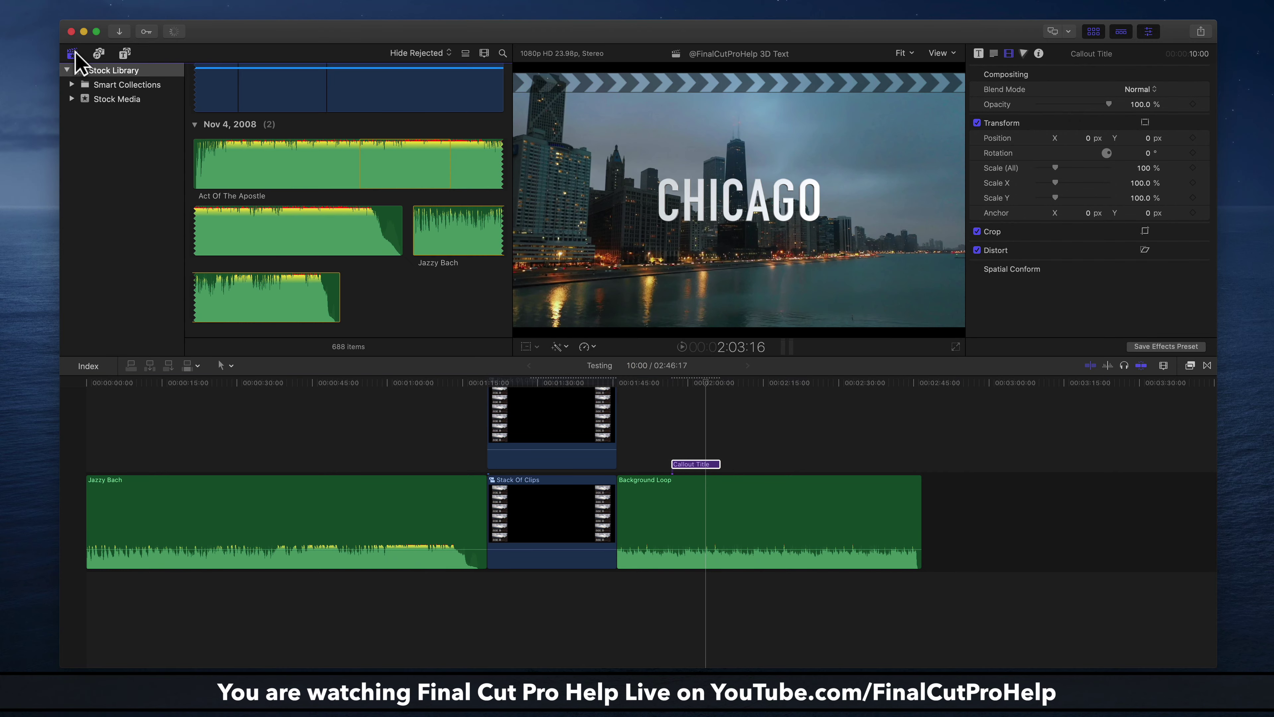
scroll(227, 207, up, 10)
Add the clouds-countryside-cropland vineyard clip to the end of the timeline.
scroll(303, 207, up, 10)
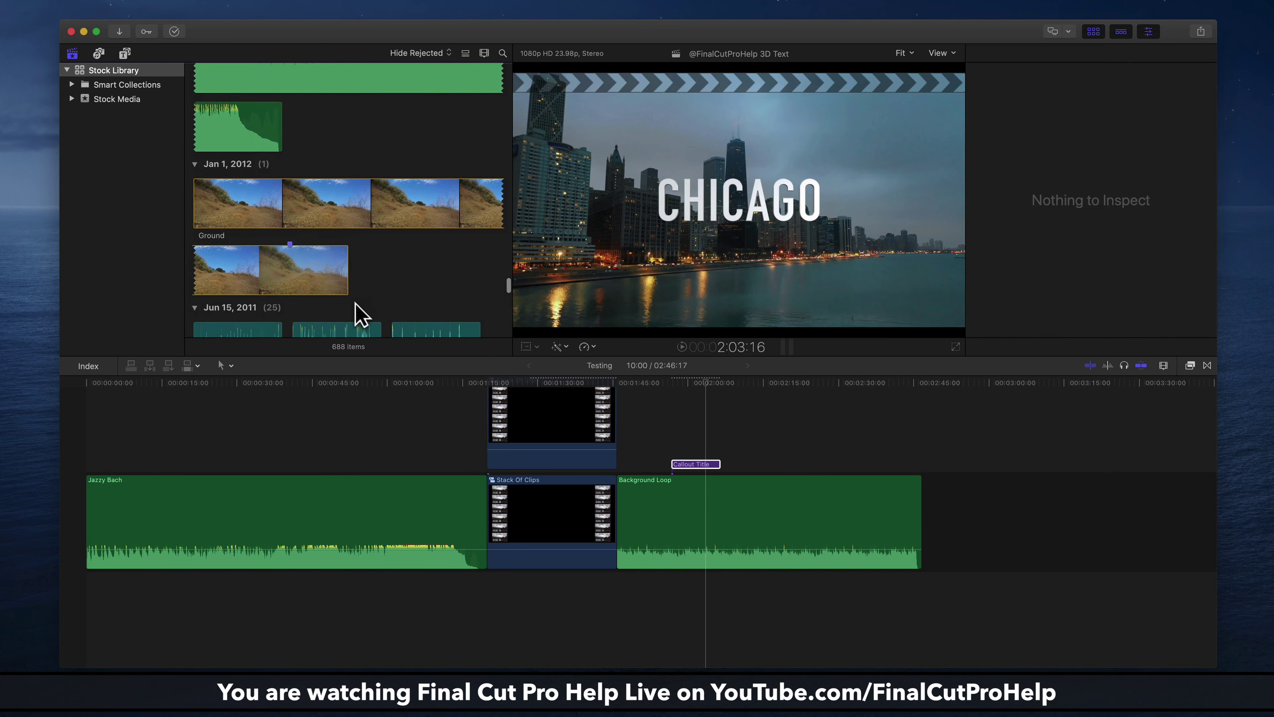
scroll(360, 313, up, 10)
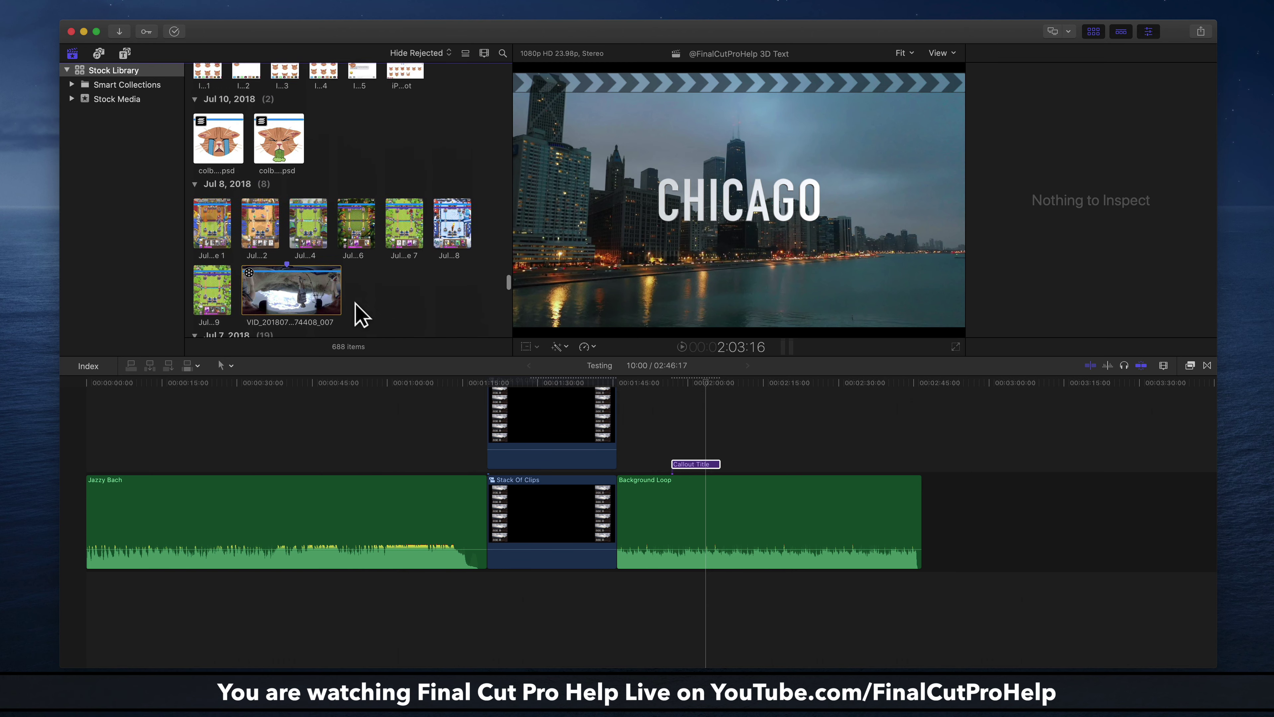
scroll(356, 304, up, 5)
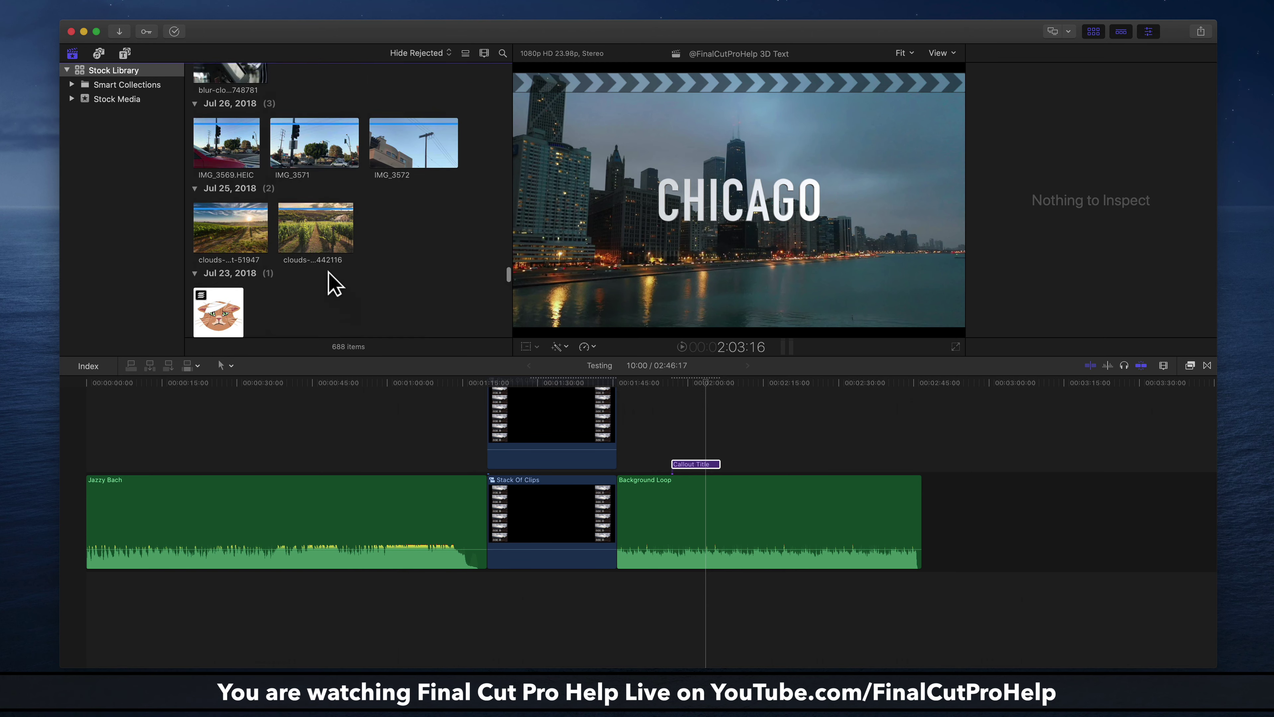
click(319, 231)
drag(319, 232, 938, 597)
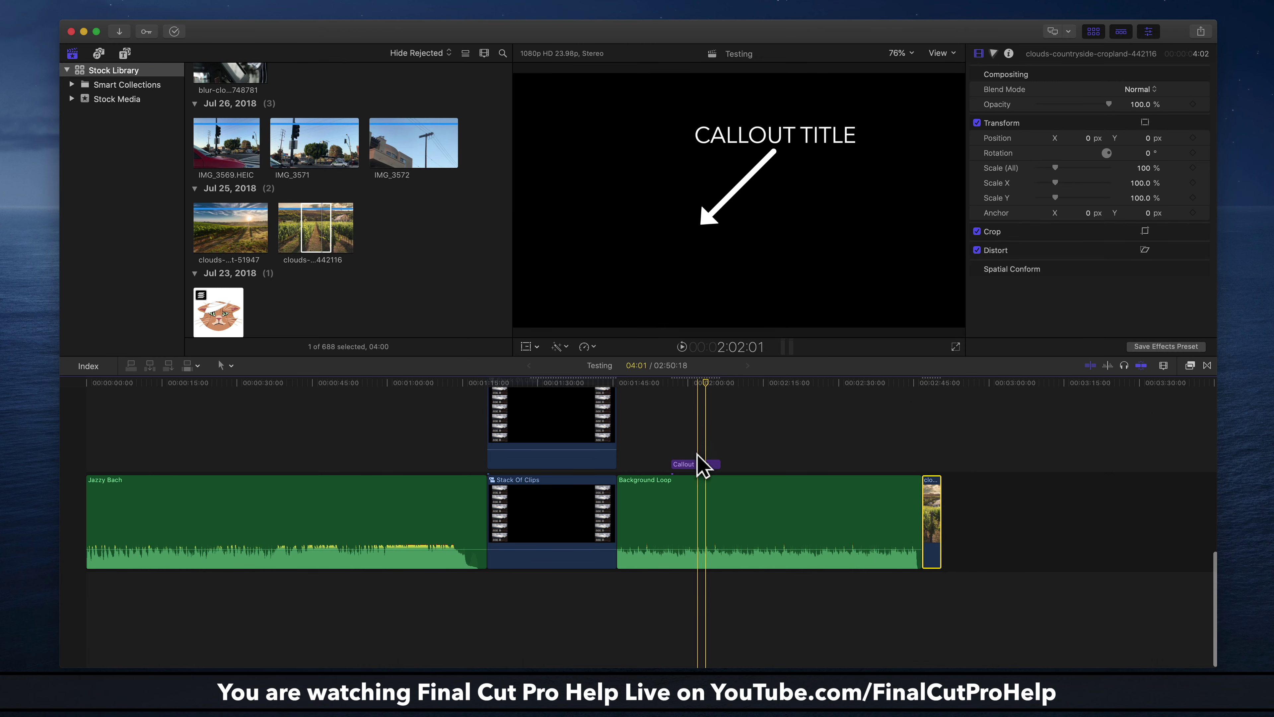
Move Callout Title over the vineyard clip, lengthen the clip's end, and zoom to fit.
drag(697, 465, 948, 467)
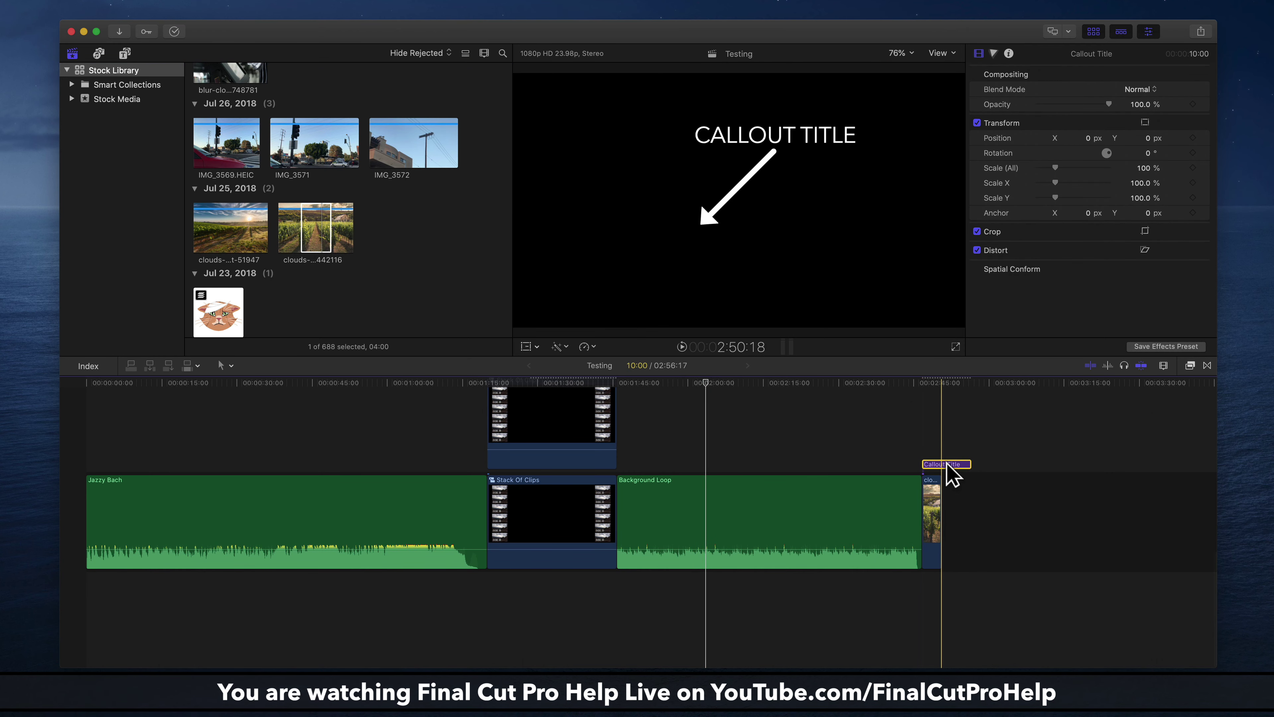
drag(941, 513, 986, 512)
click(946, 379)
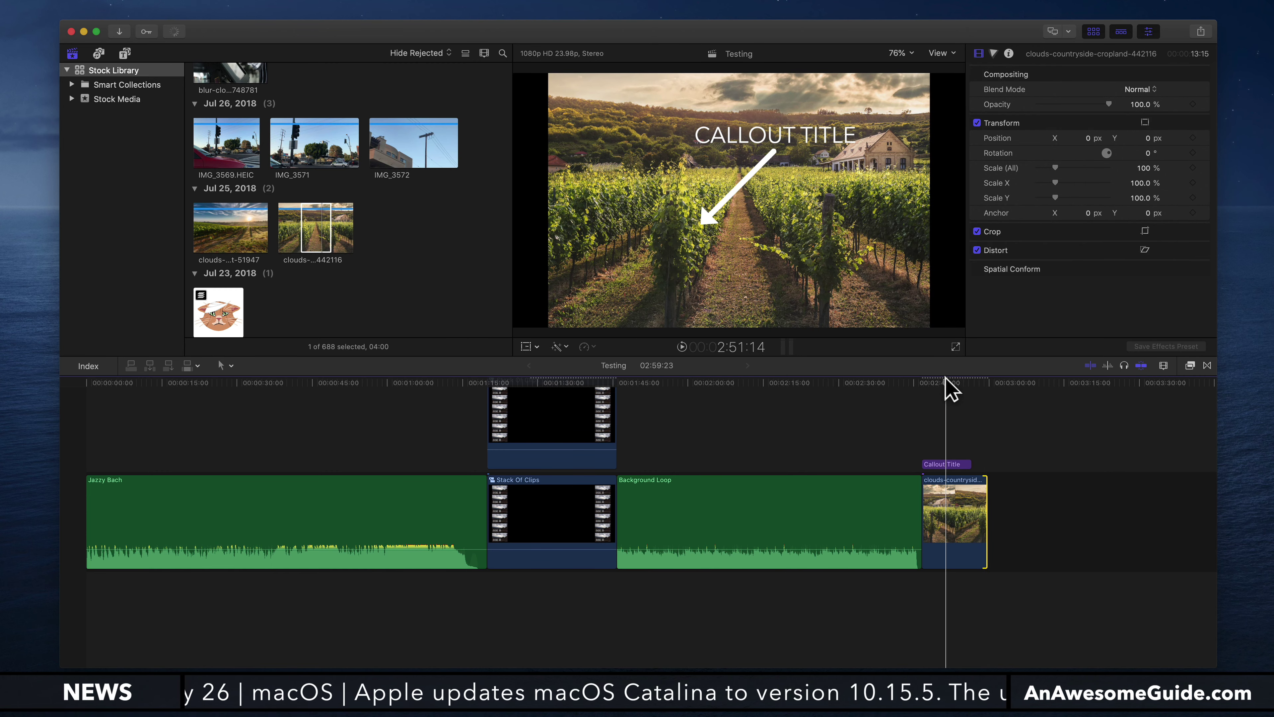
click(846, 497)
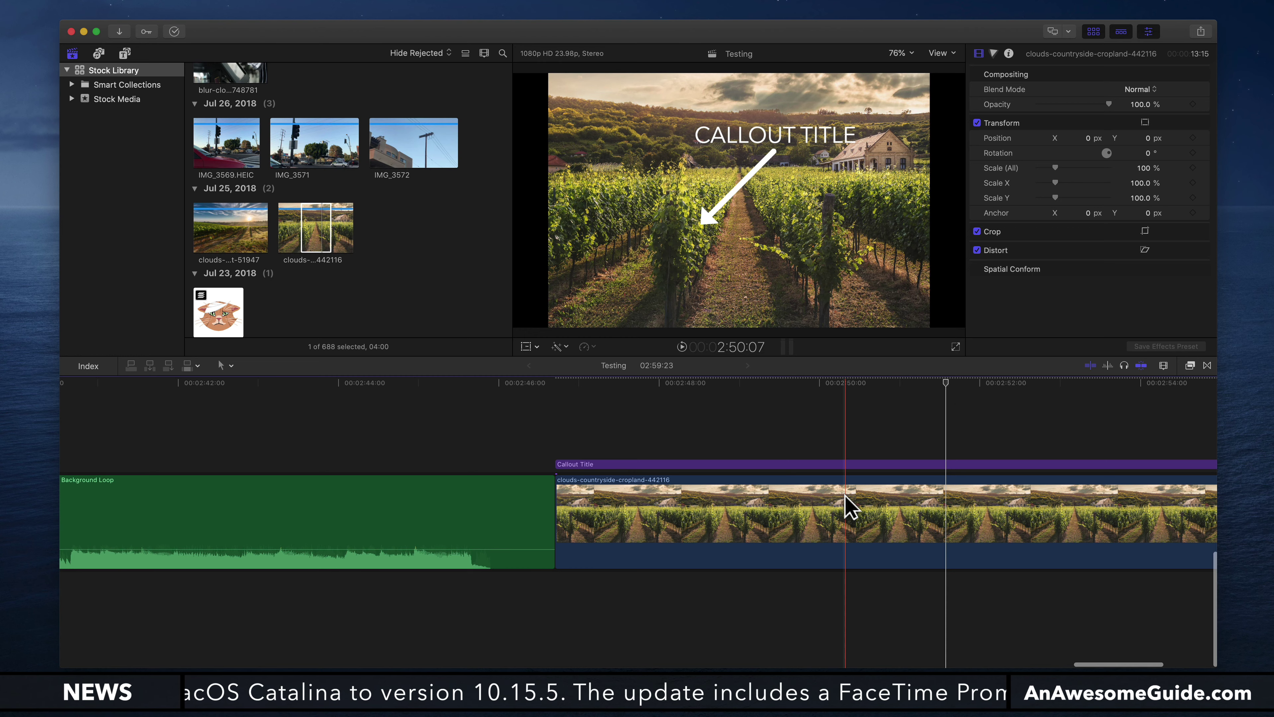
key(super+equal)
scroll(846, 496, left, 3)
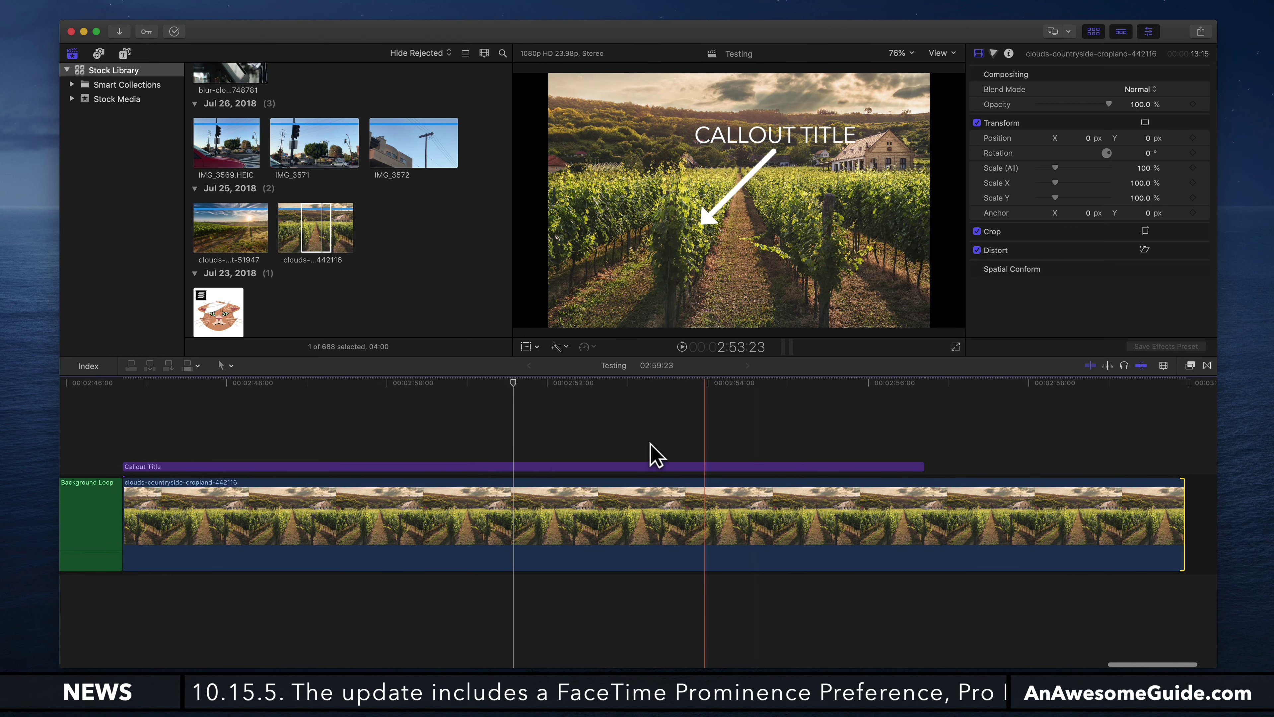
click(523, 467)
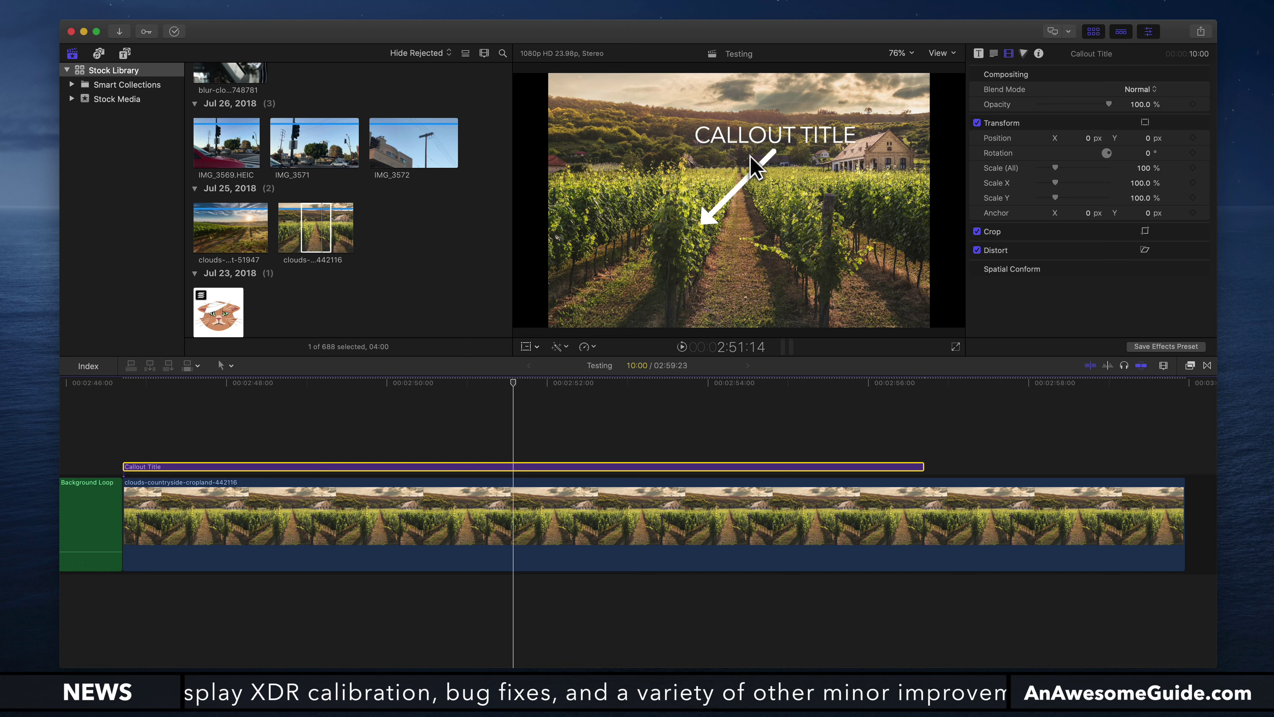
click(775, 188)
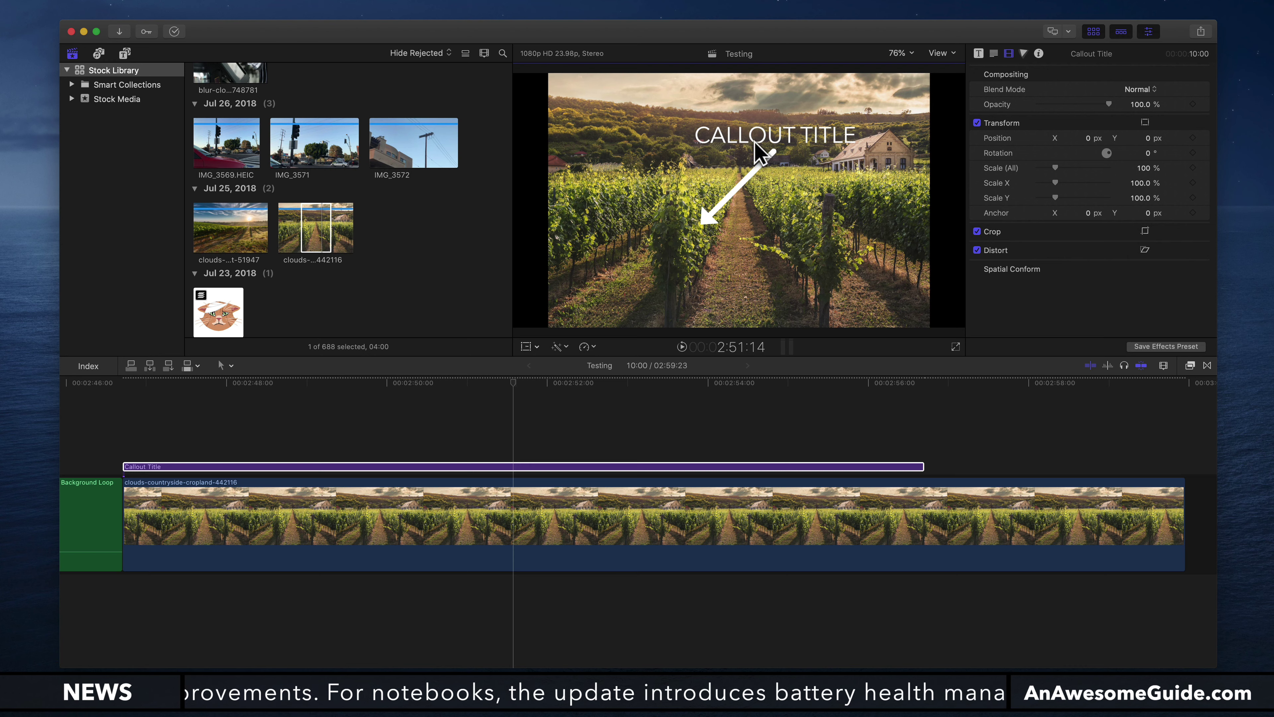
mouse_move(758, 151)
mouse_down()
mouse_move(782, 151)
mouse_move(761, 124)
mouse_move(773, 138)
mouse_up()
click(979, 53)
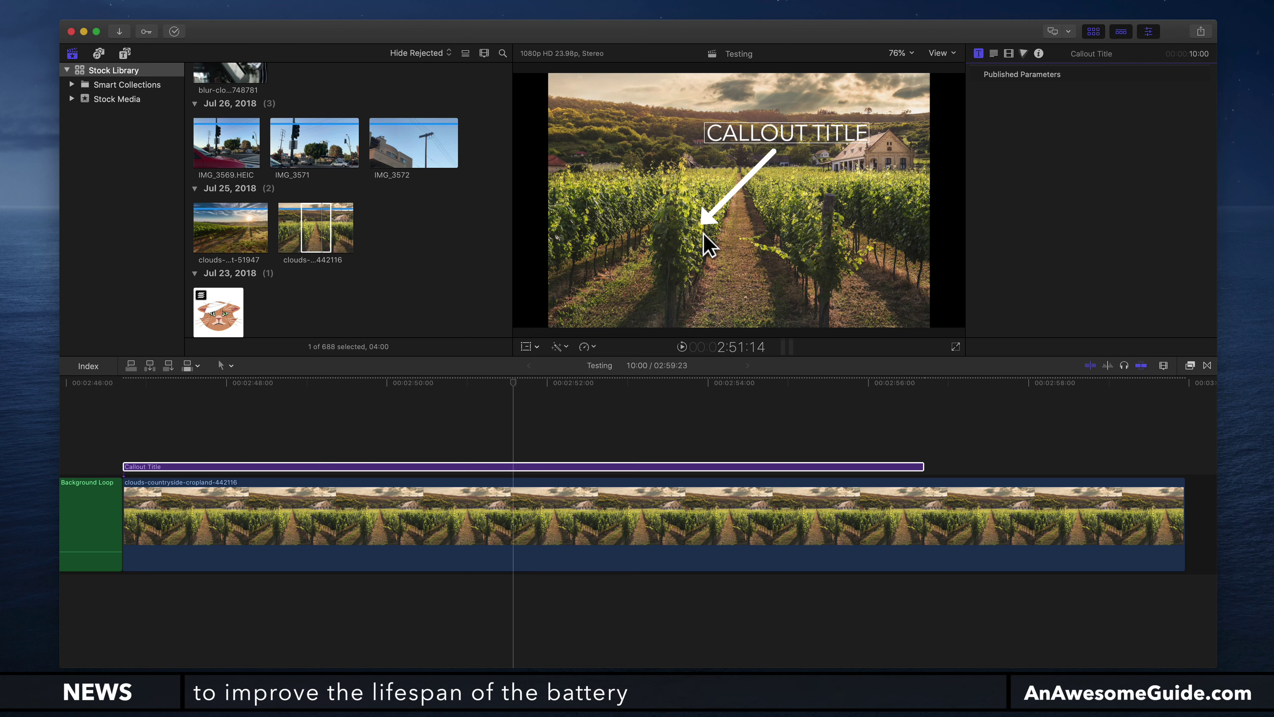
click(526, 346)
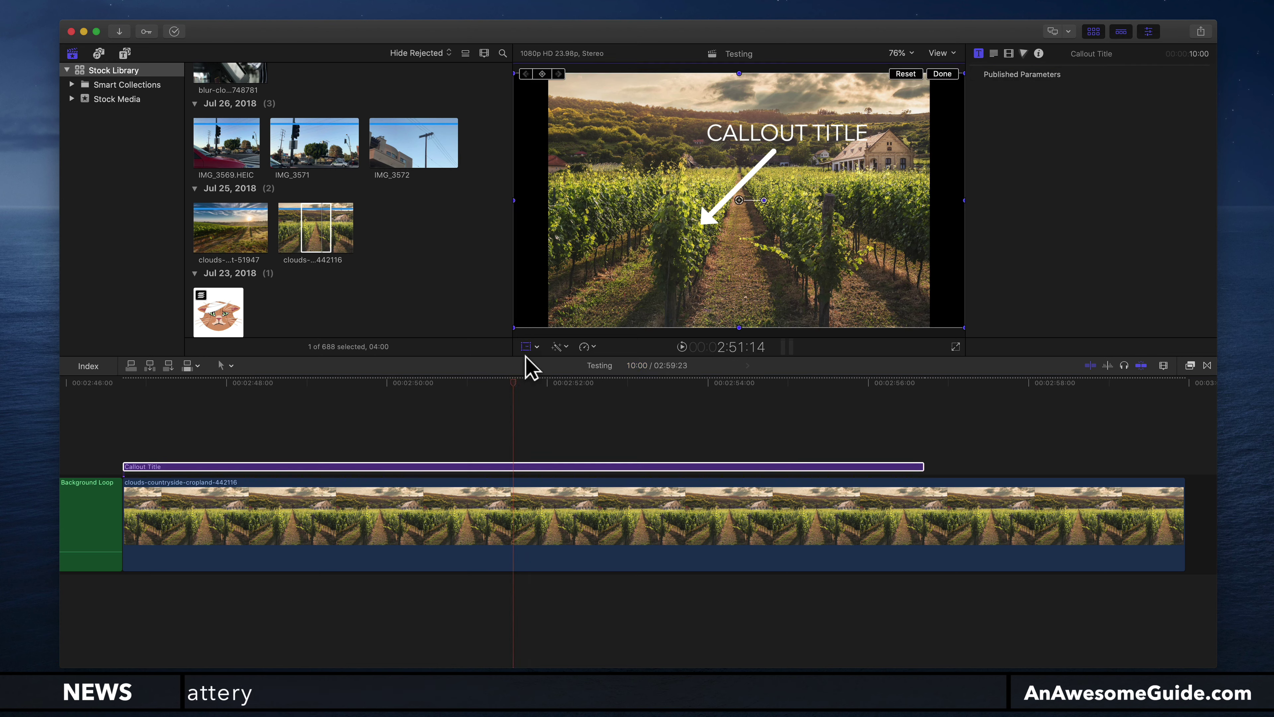
drag(654, 278, 639, 257)
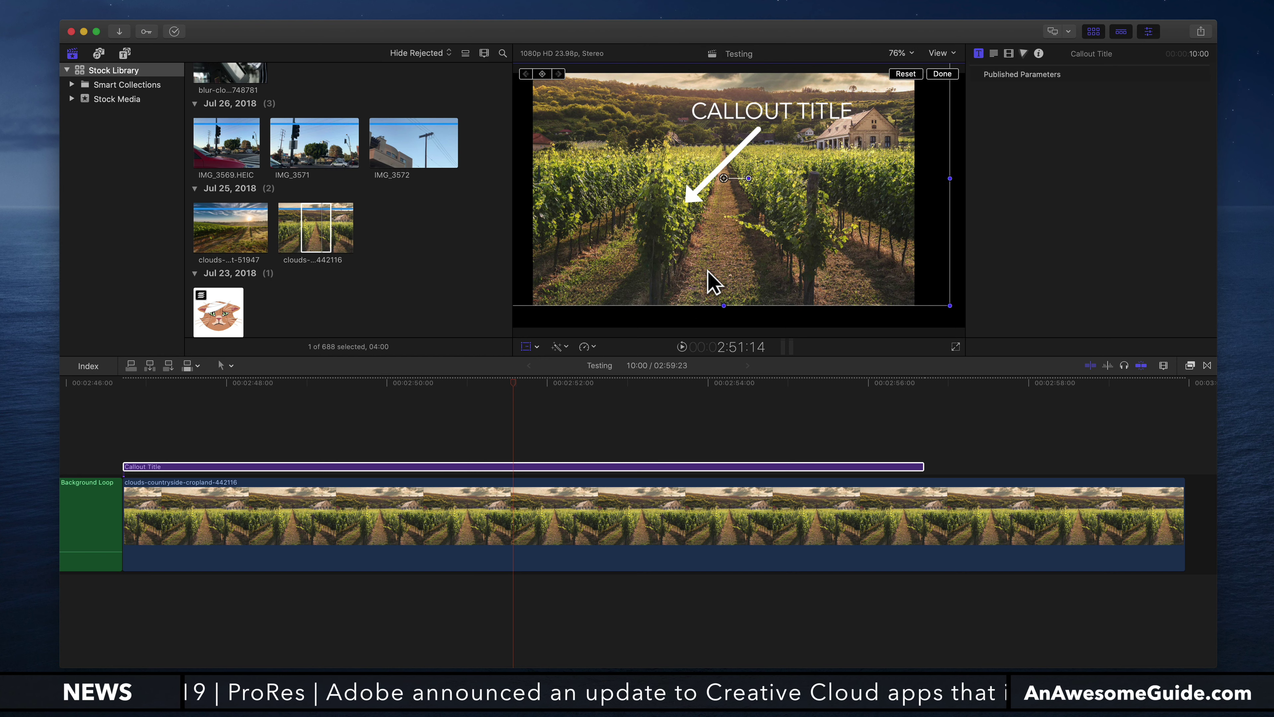
key(super+z)
click(535, 421)
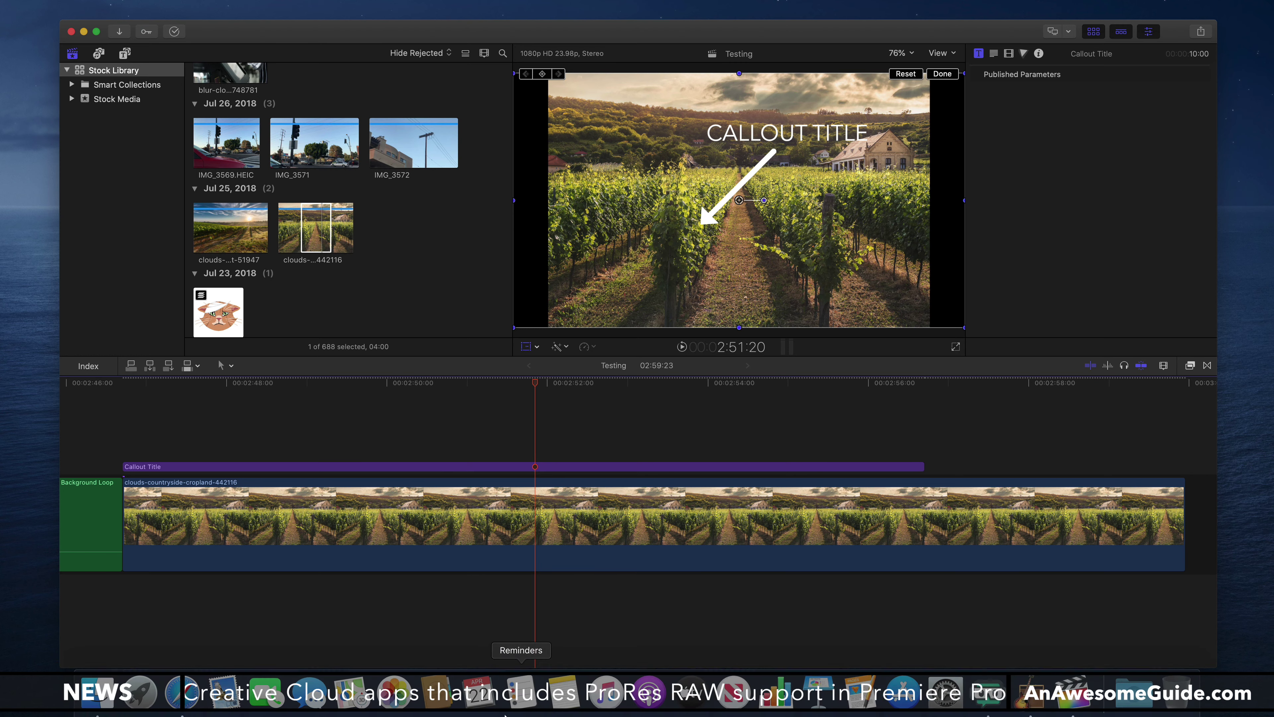
Launch Motion through Spotlight by searching 'motion'.
key(super+space)
text(moti)
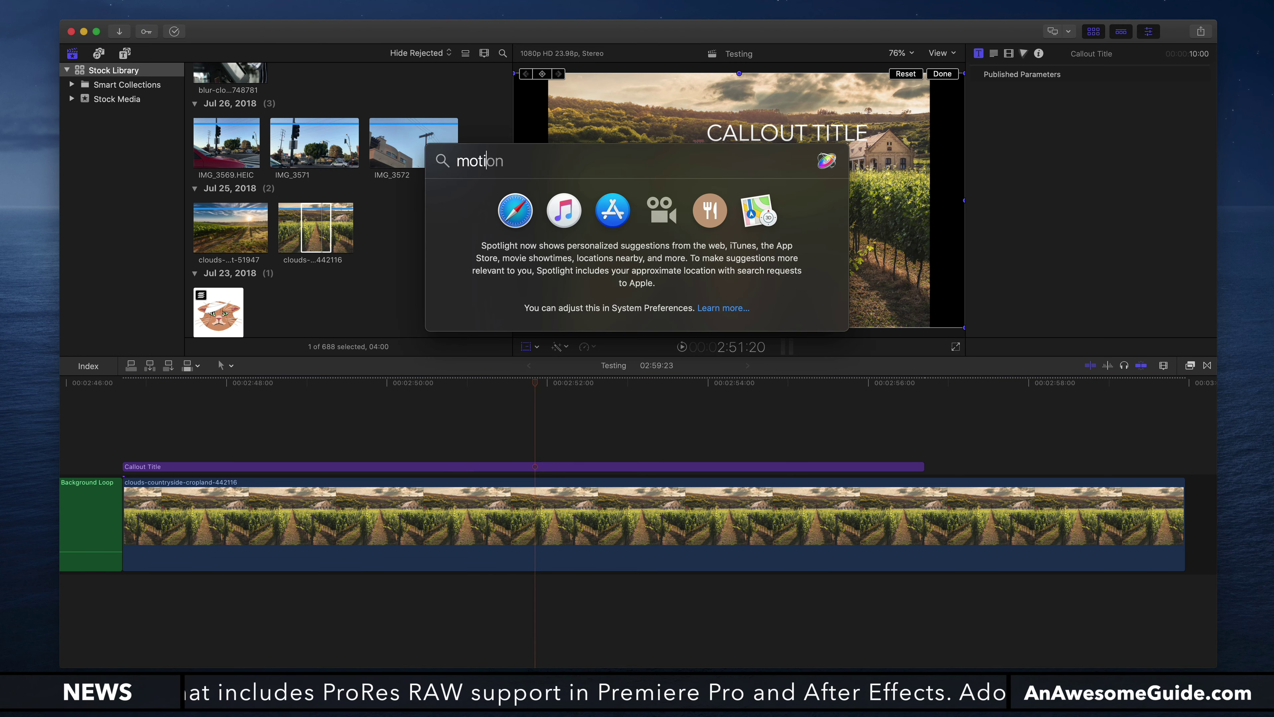
text(on)
key(Return)
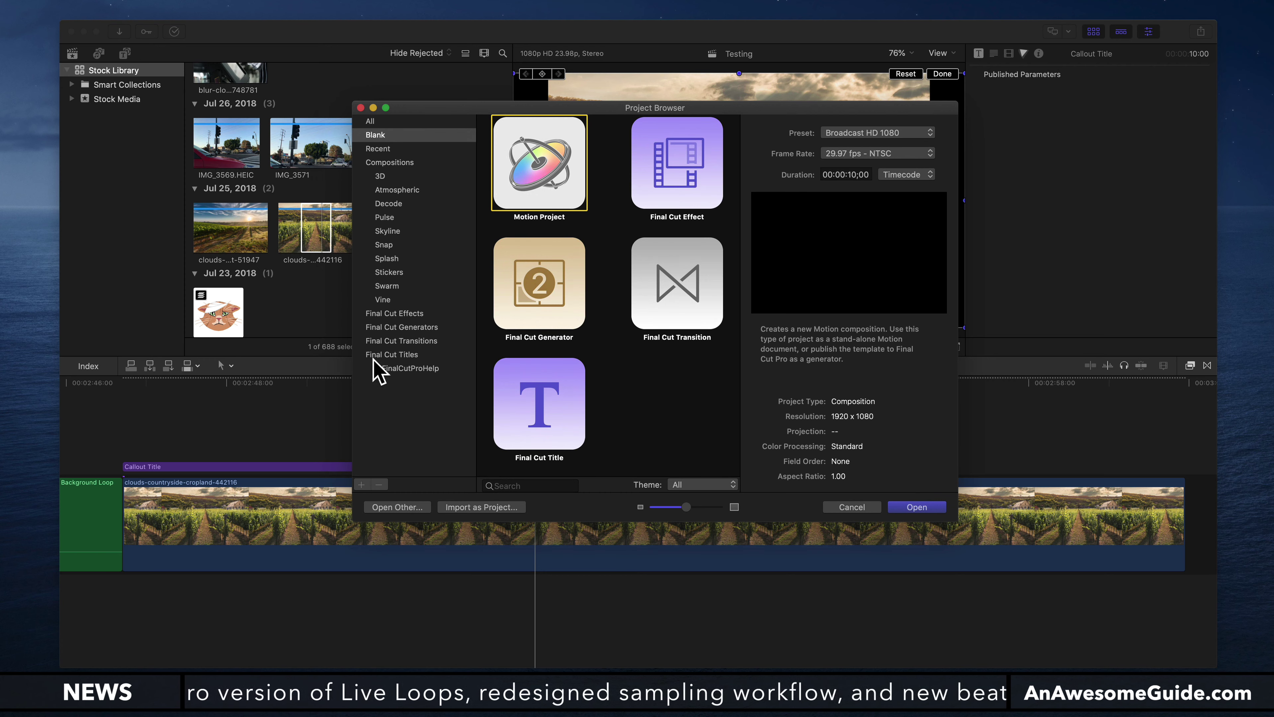
click(401, 370)
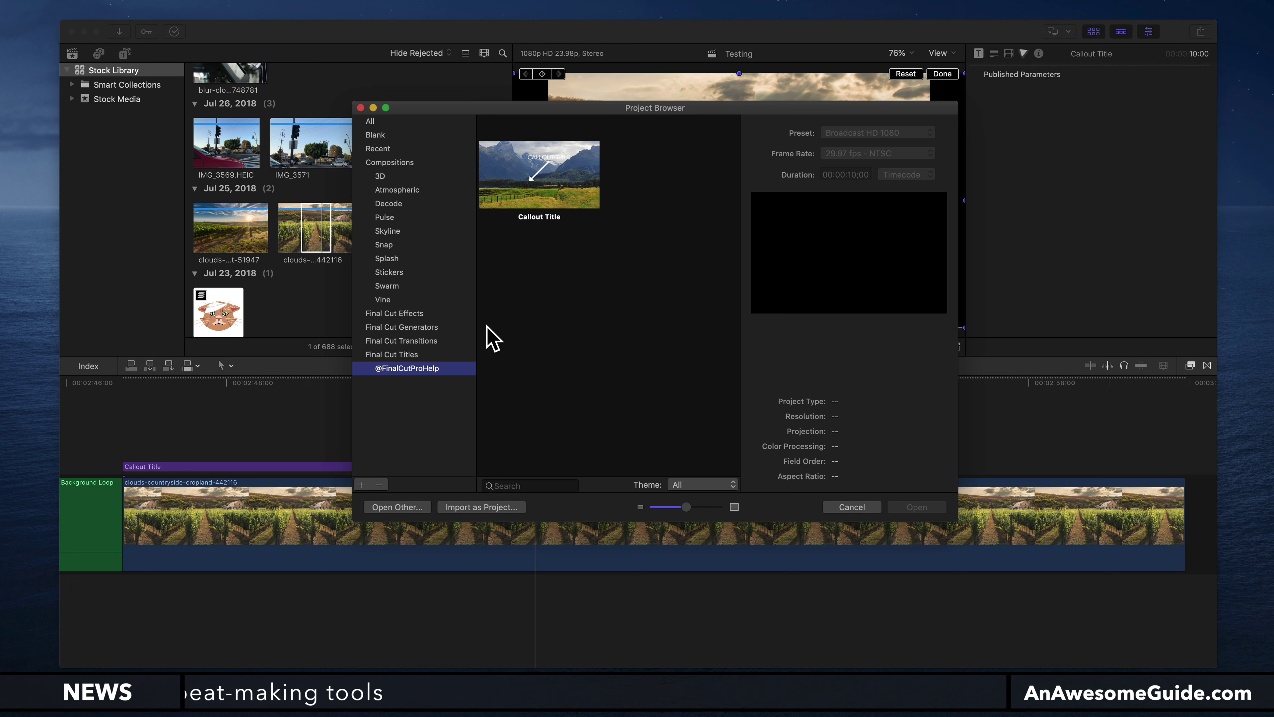
click(539, 170)
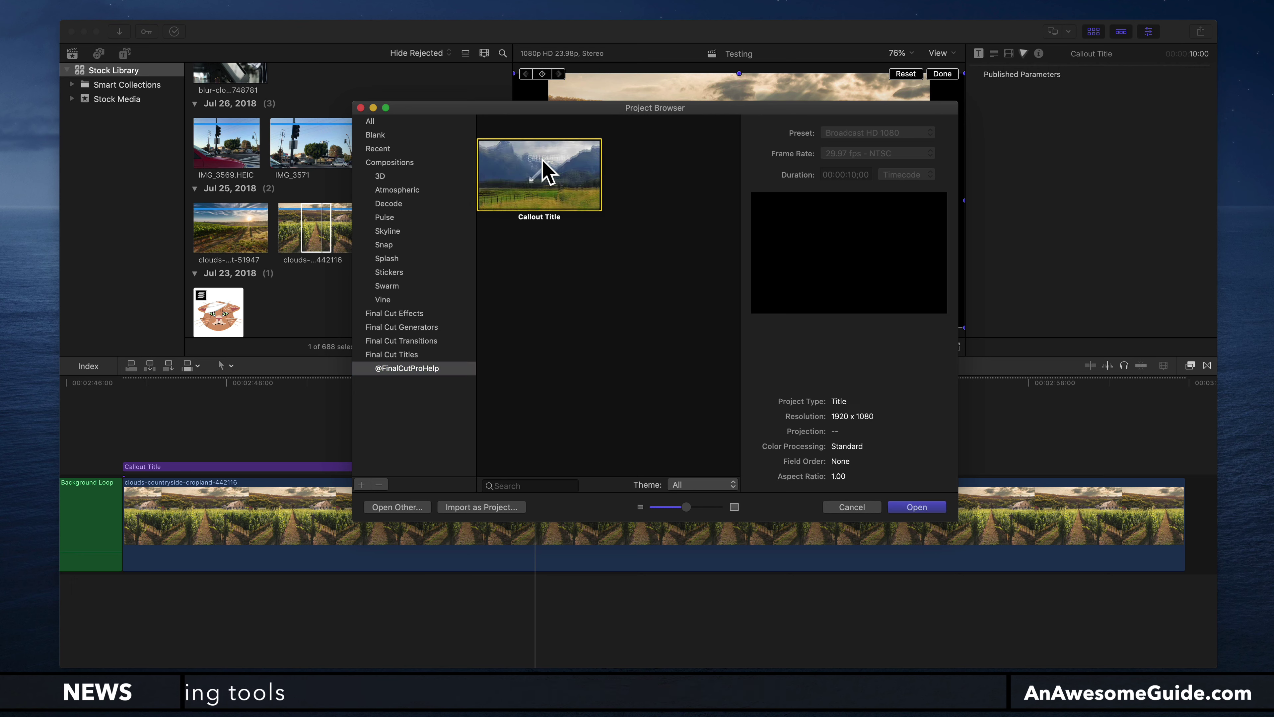
double_click(537, 178)
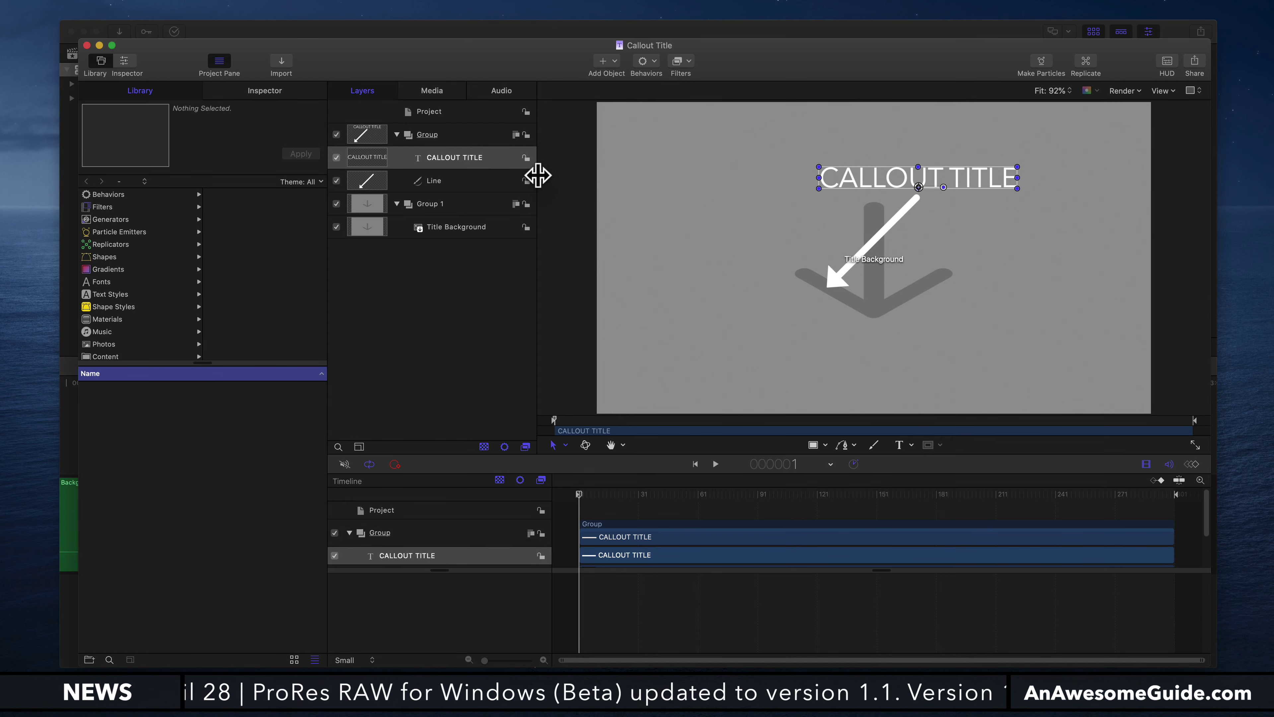
Publish the Line layer's Control Points from the Shape inspector's Geometry section.
click(397, 181)
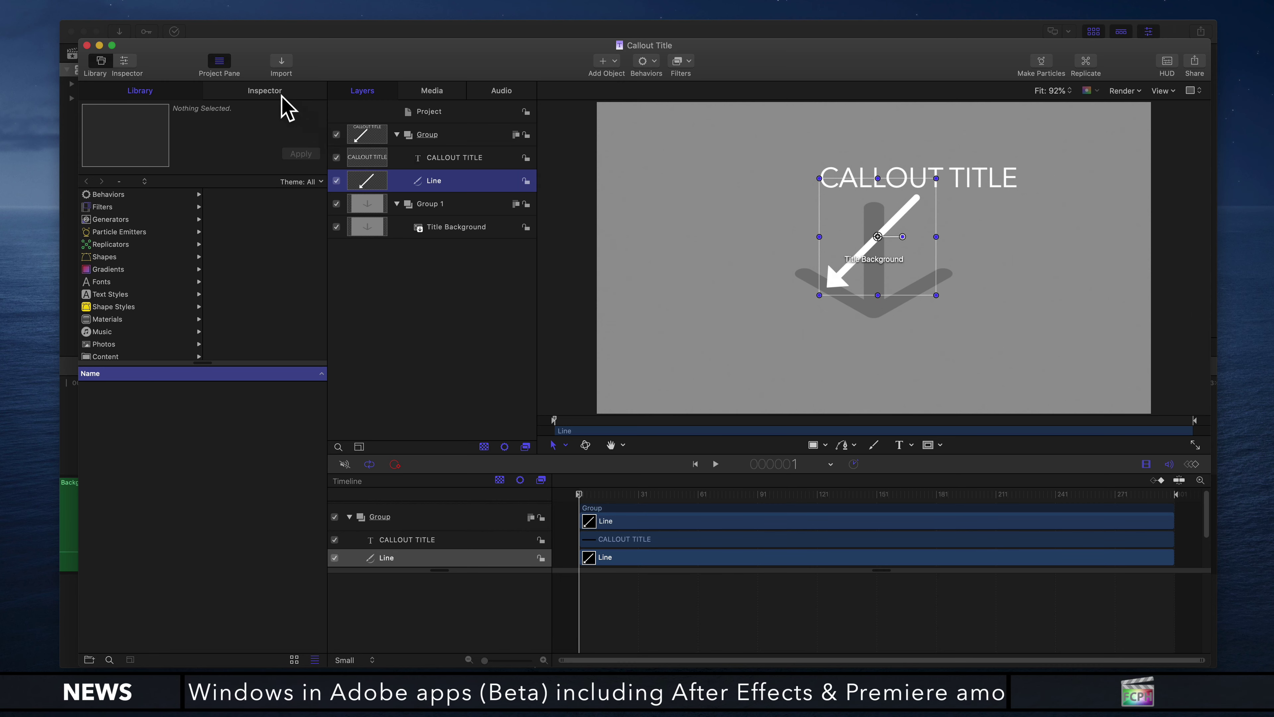
click(265, 91)
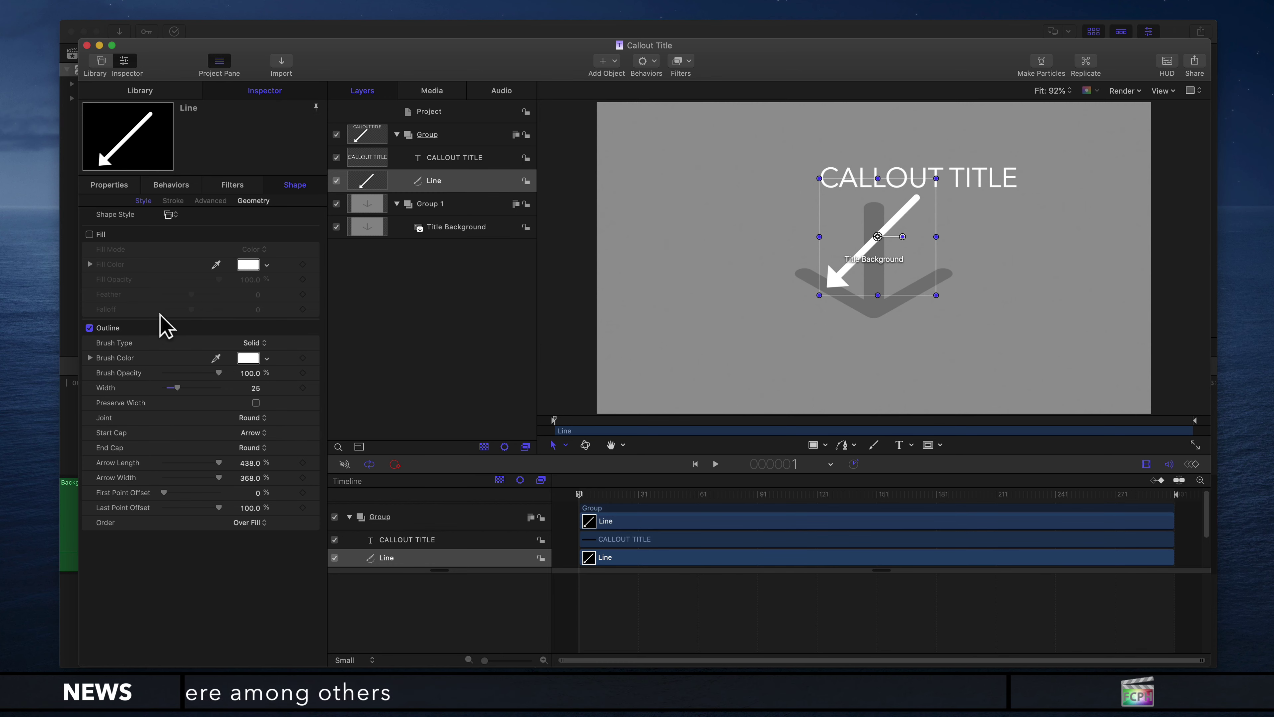
click(265, 202)
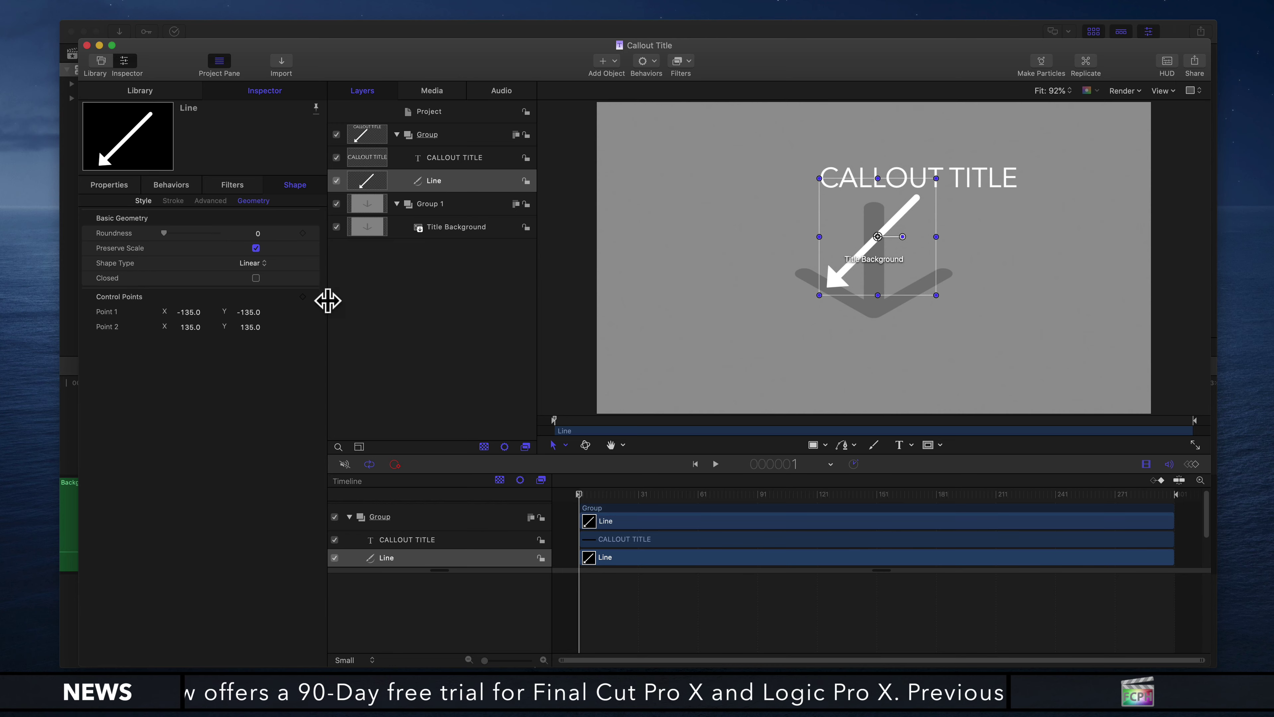
click(314, 296)
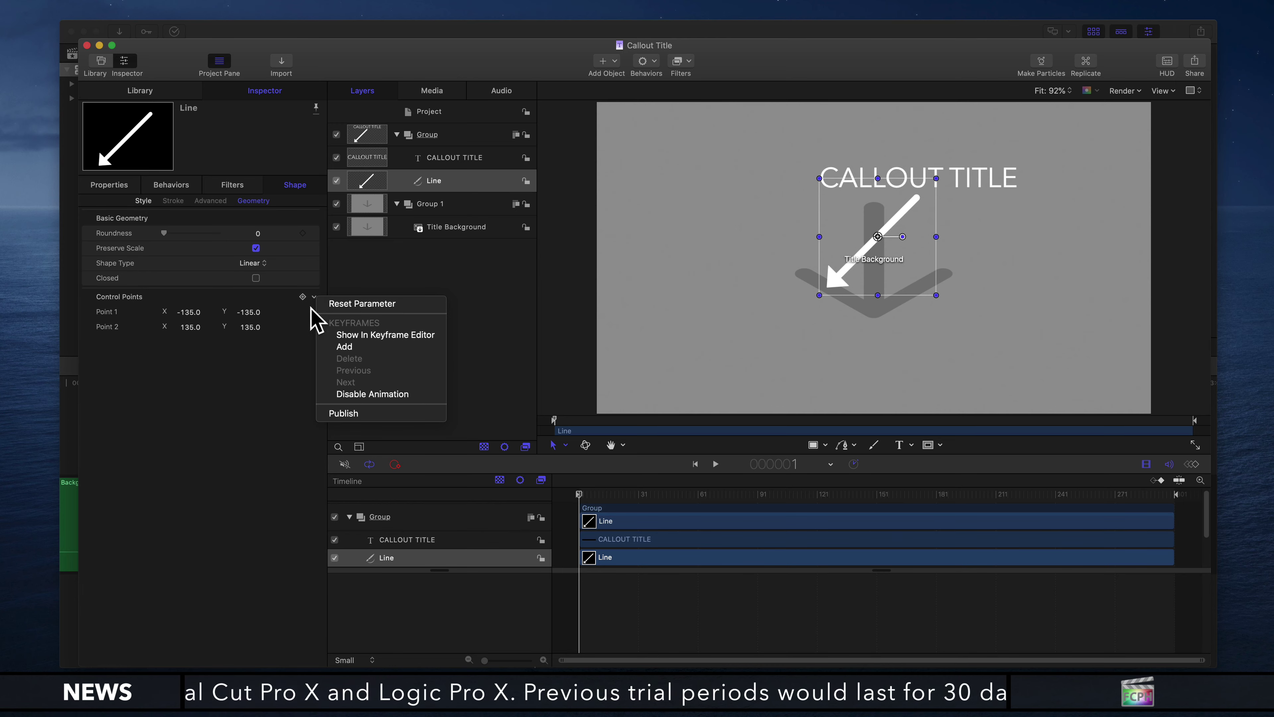
click(260, 302)
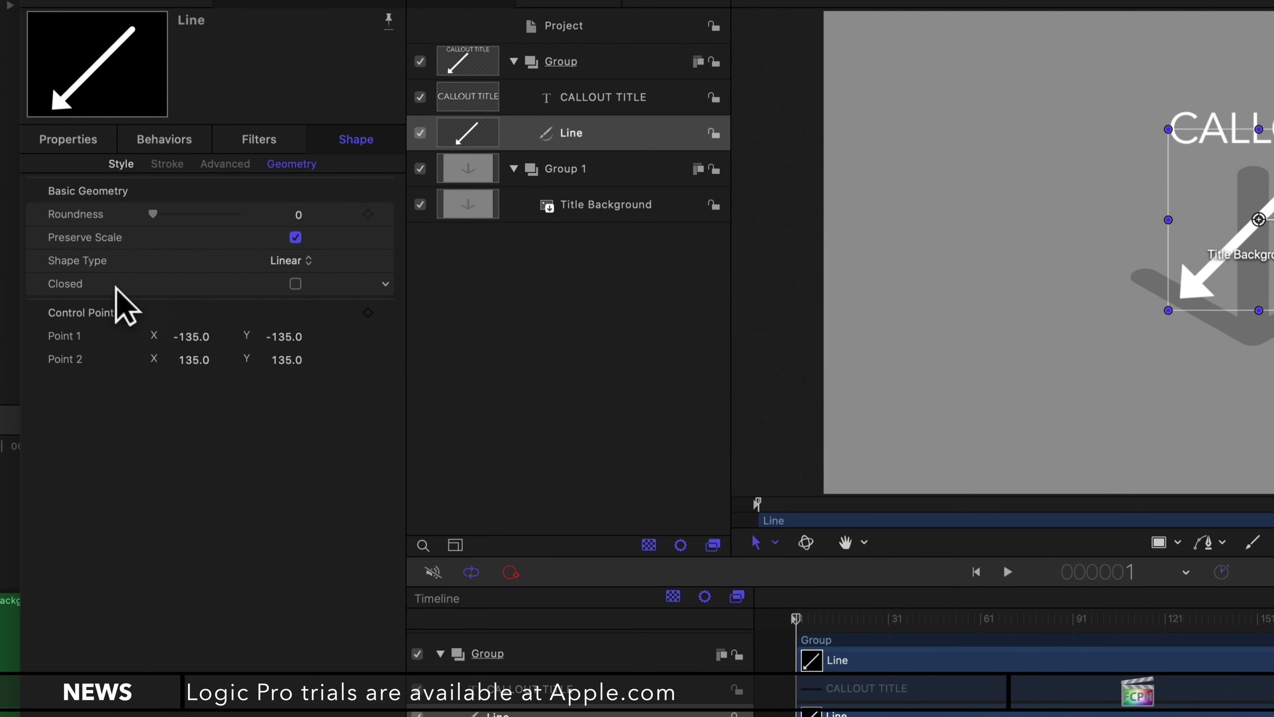
click(386, 312)
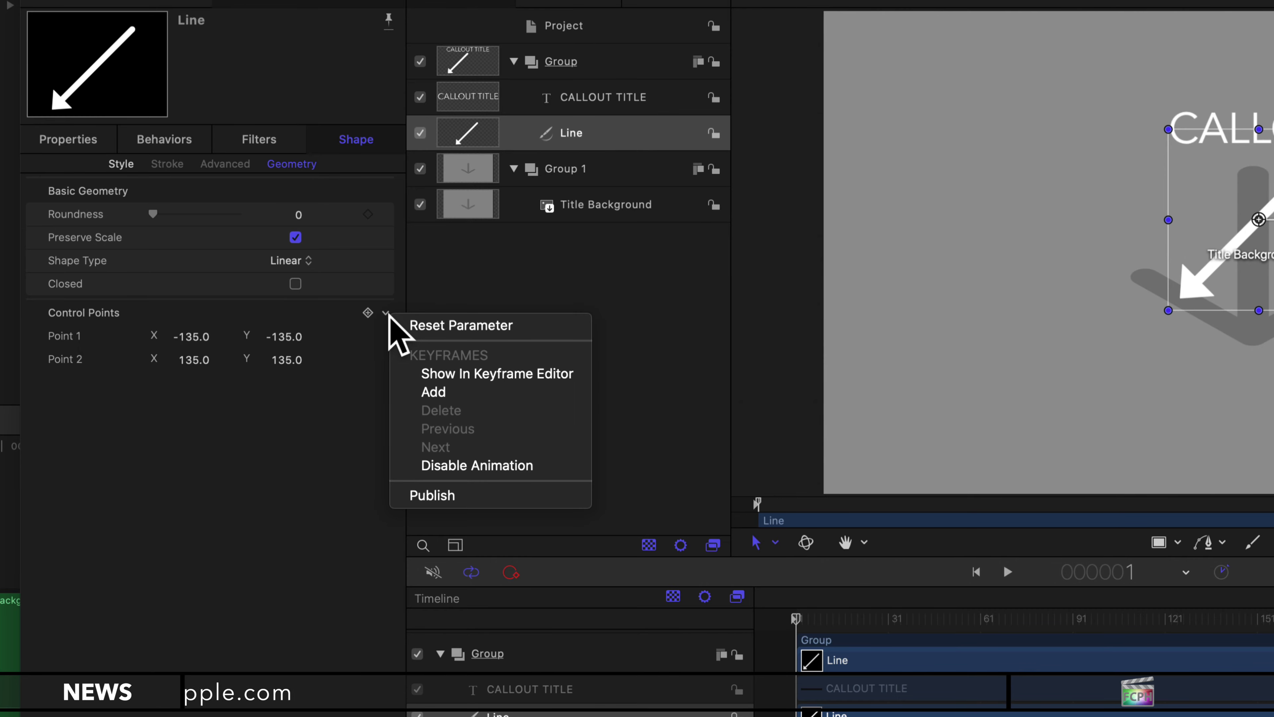
click(464, 496)
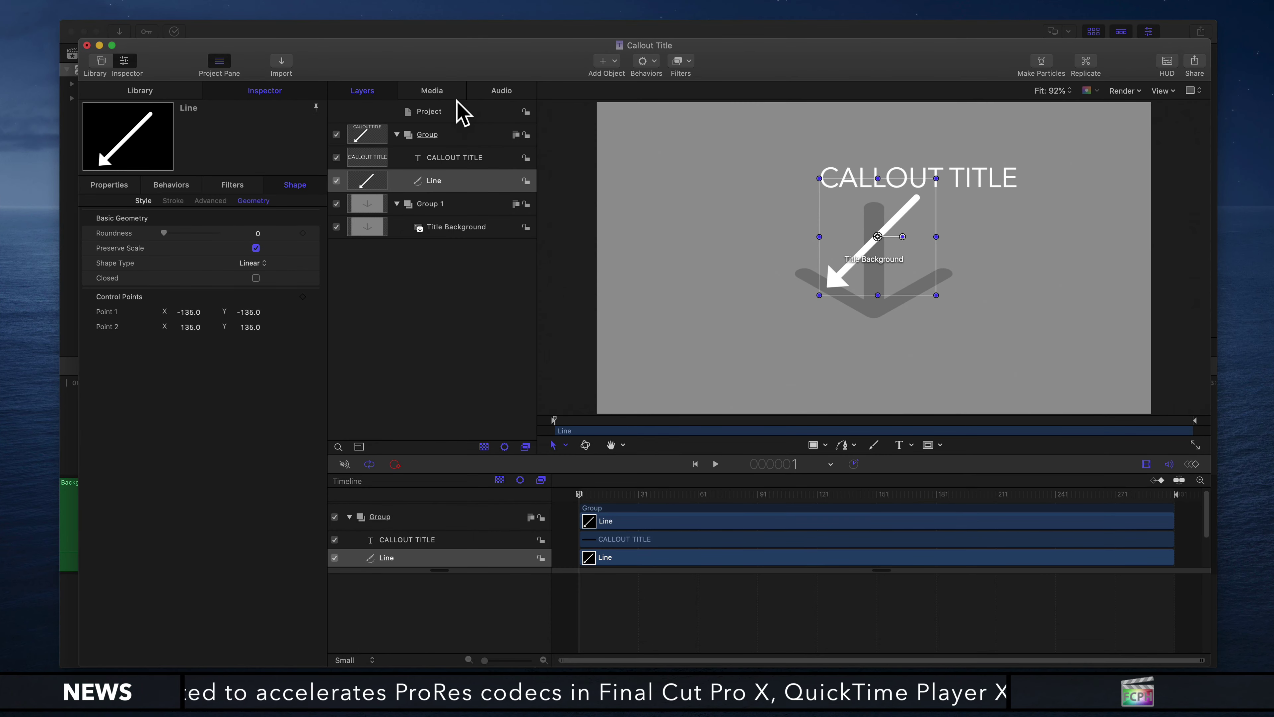
click(448, 114)
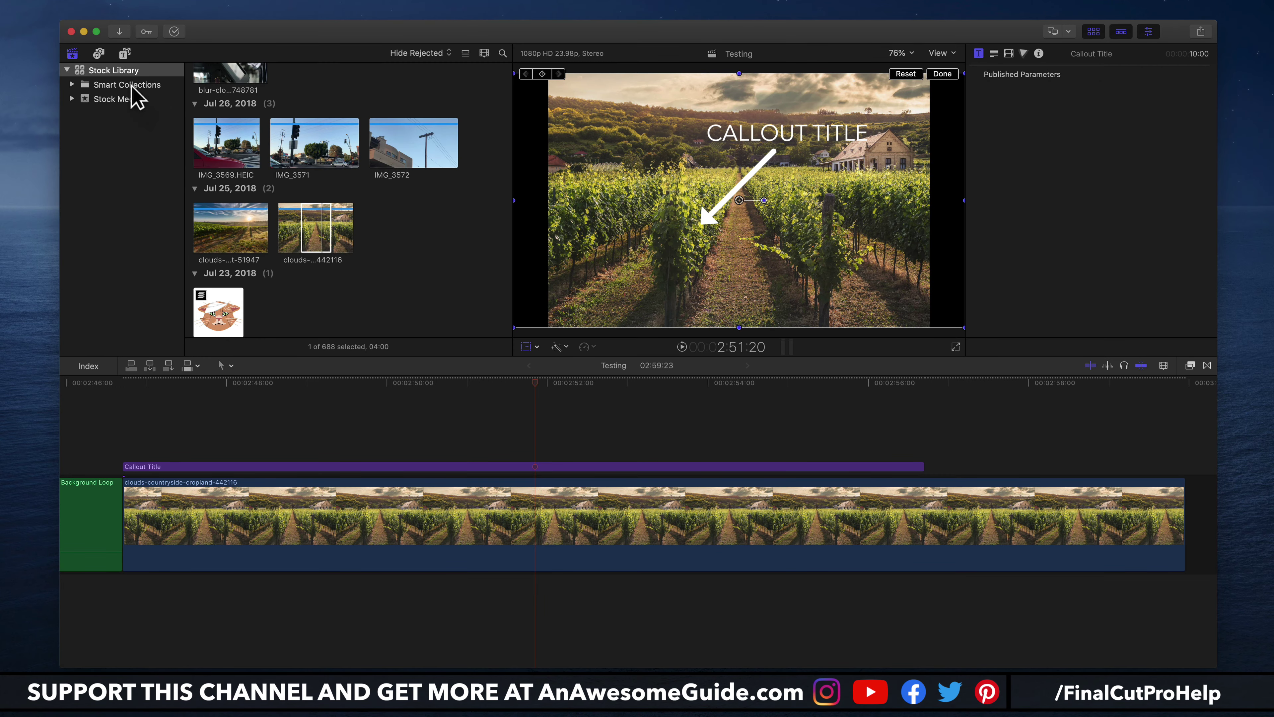
click(126, 53)
click(118, 128)
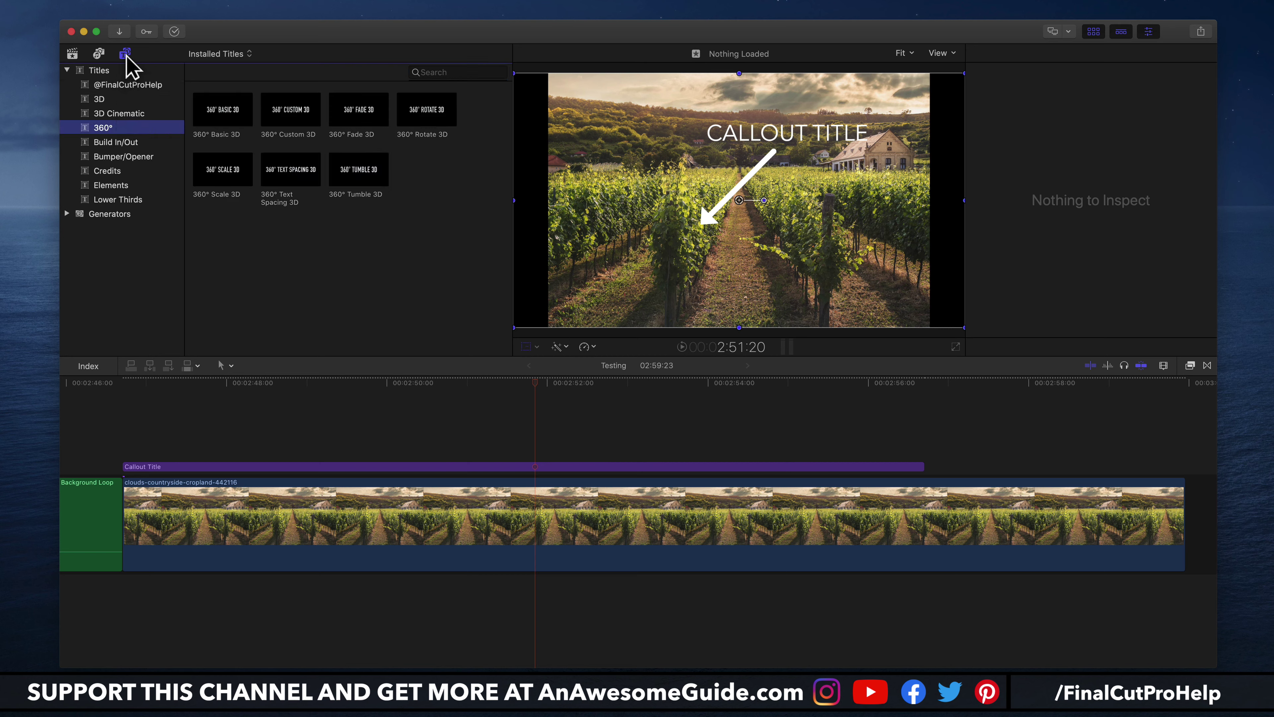
click(125, 84)
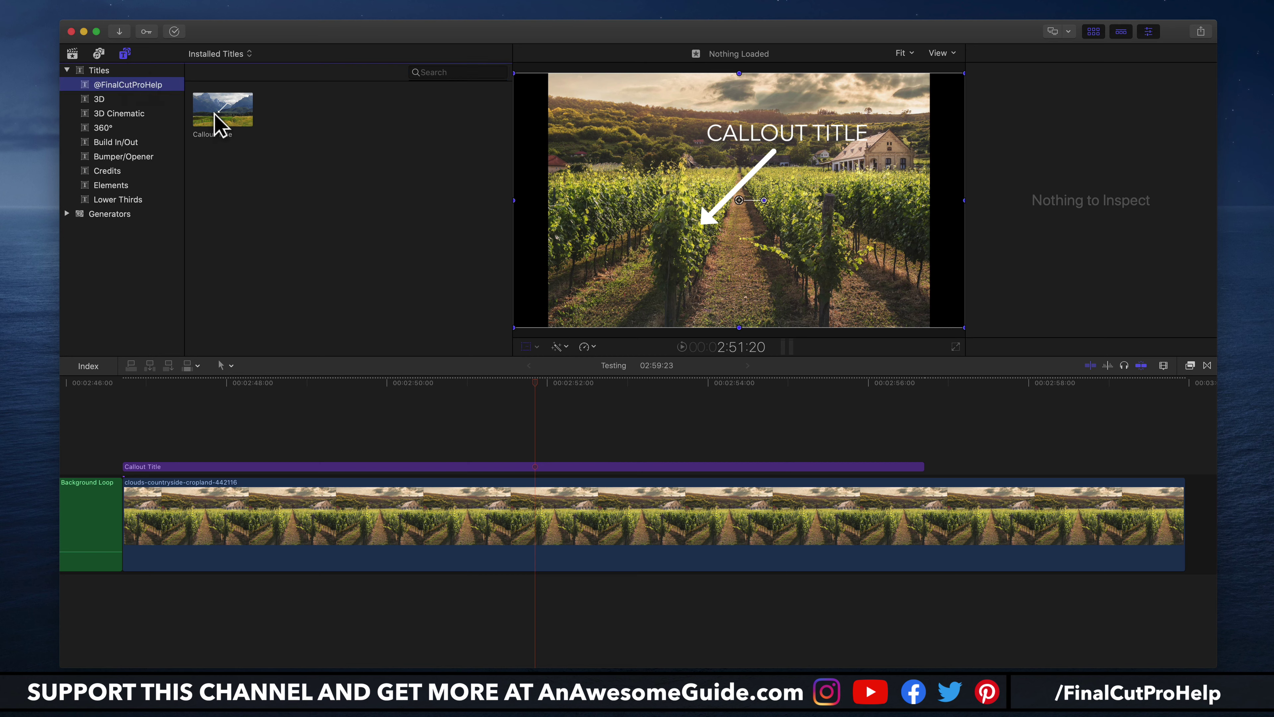
drag(216, 119, 165, 414)
click(193, 466)
key(Delete)
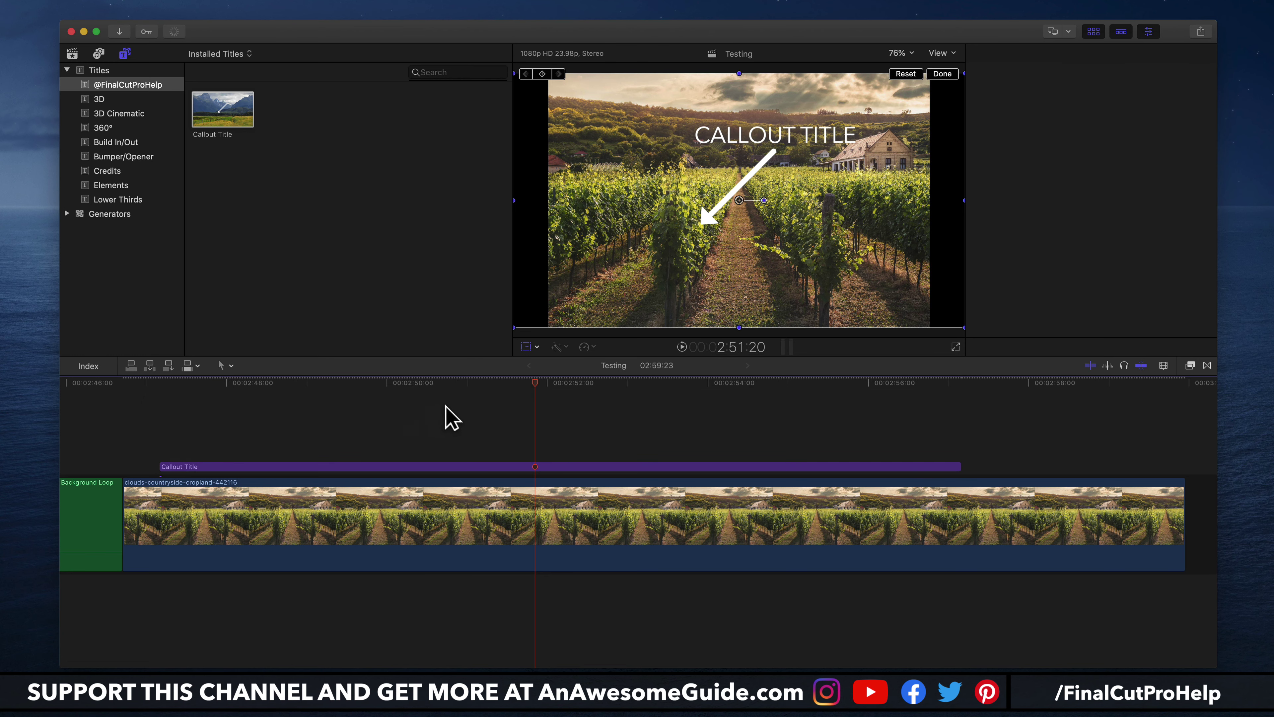
At 2:50:19, select Callout Title and set the arrow's Point 1 X to -29.0.
click(441, 401)
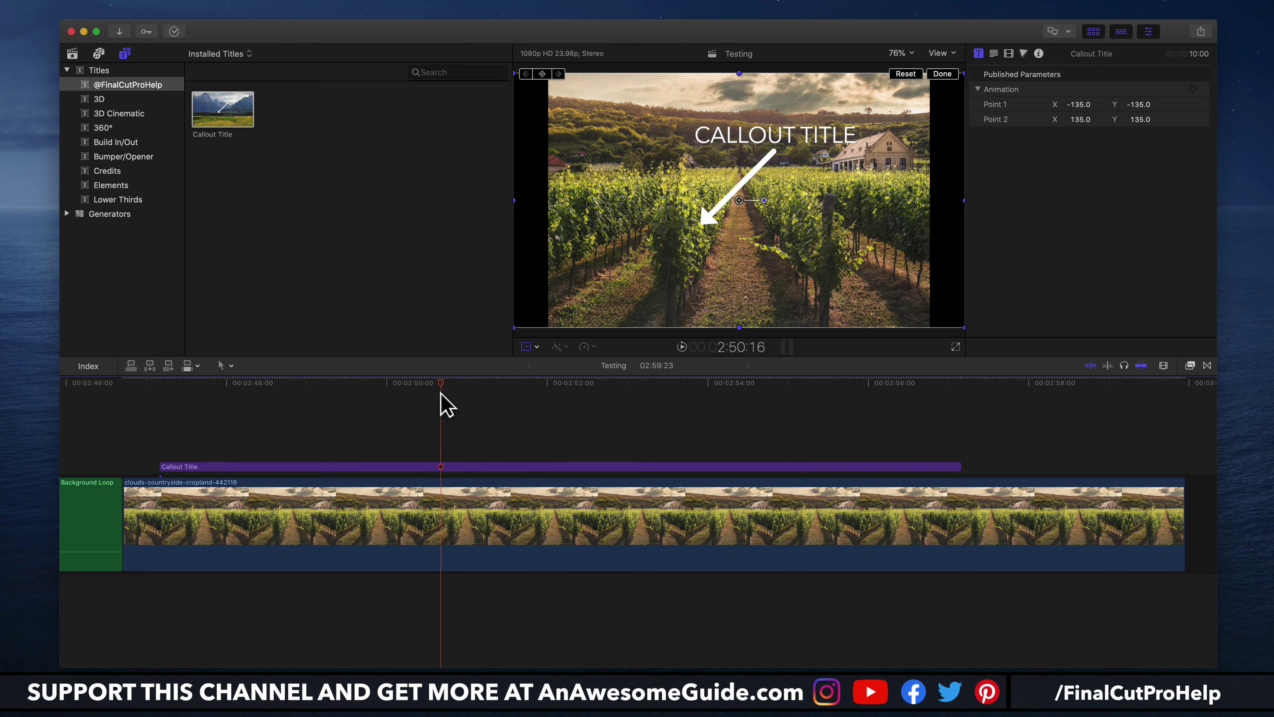
click(453, 475)
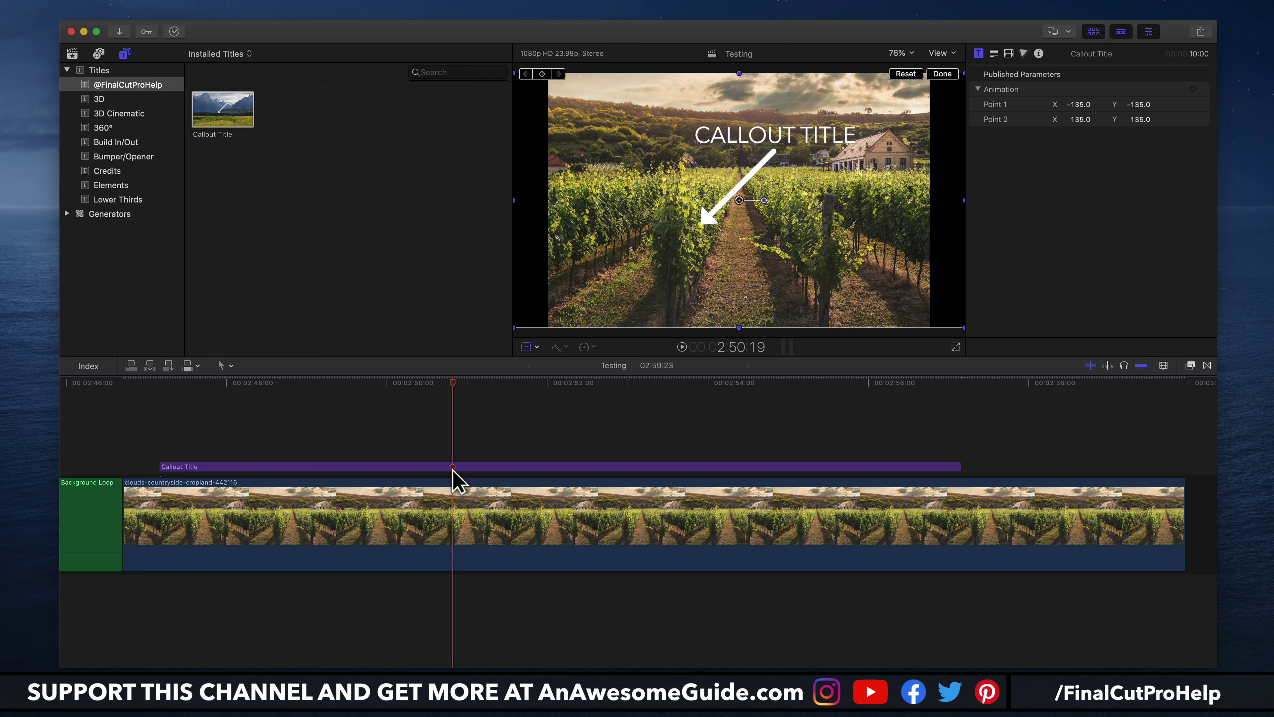
click(423, 466)
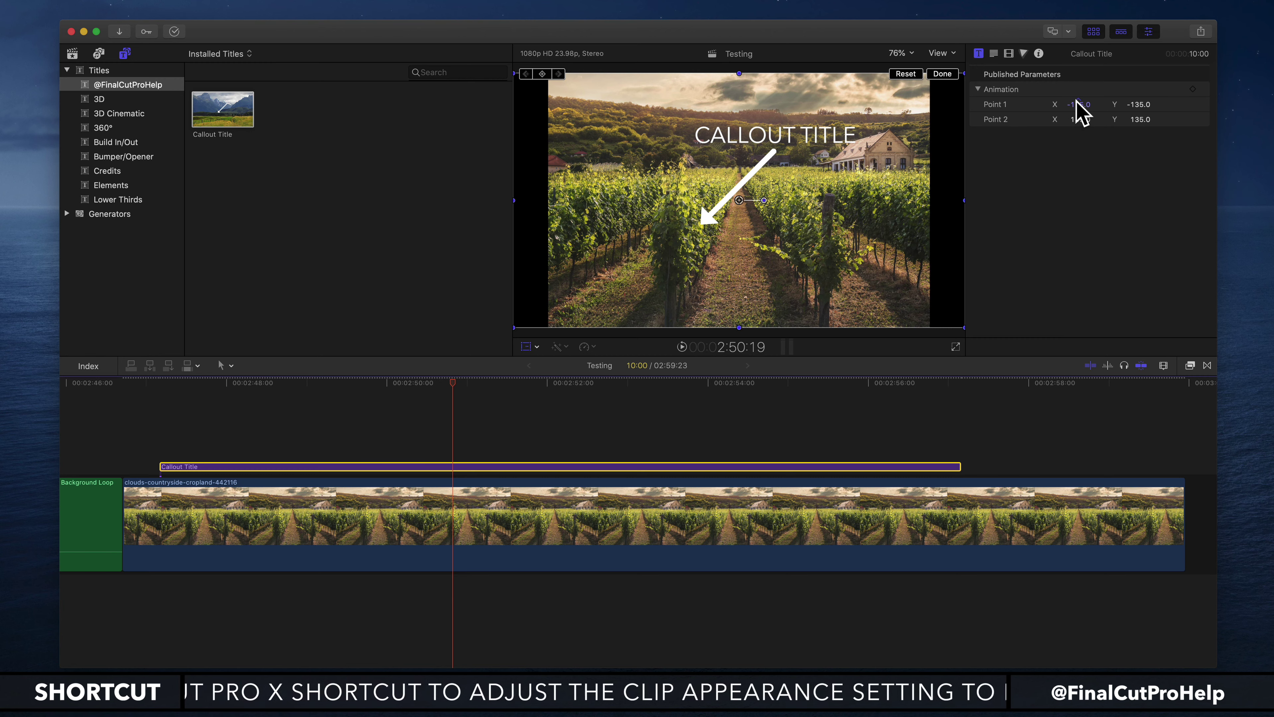
drag(1077, 104, 1144, 108)
click(1143, 105)
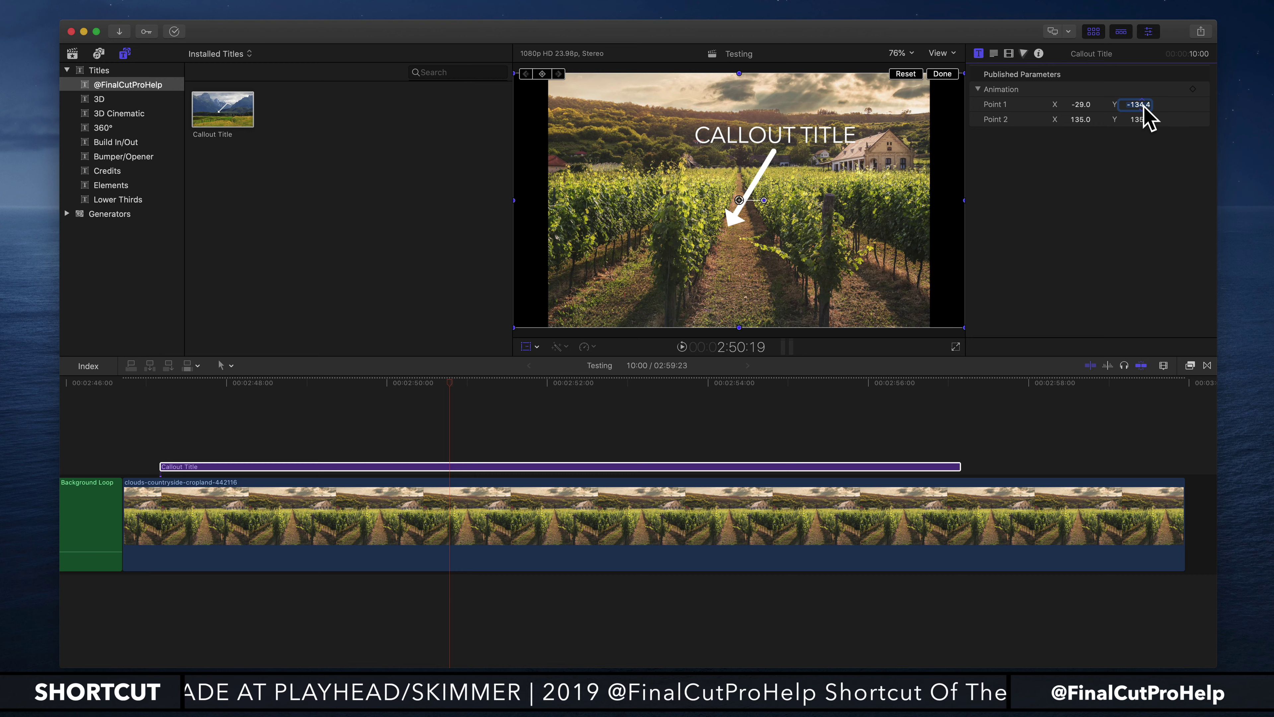